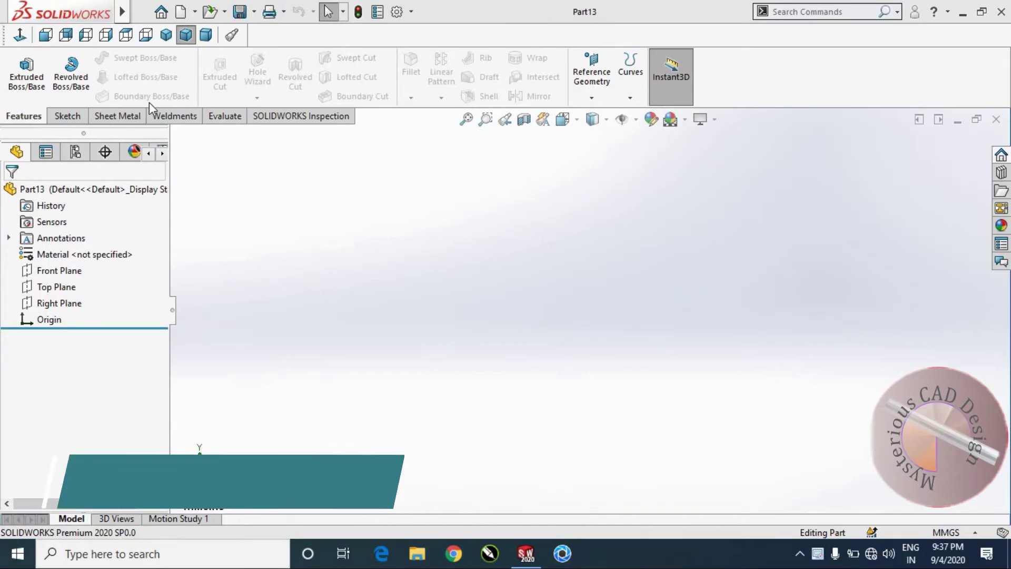
# Step: Draw an undimensioned circle centred on the origin on Top Plane, then exit the sketch
pyautogui.click(51, 115)
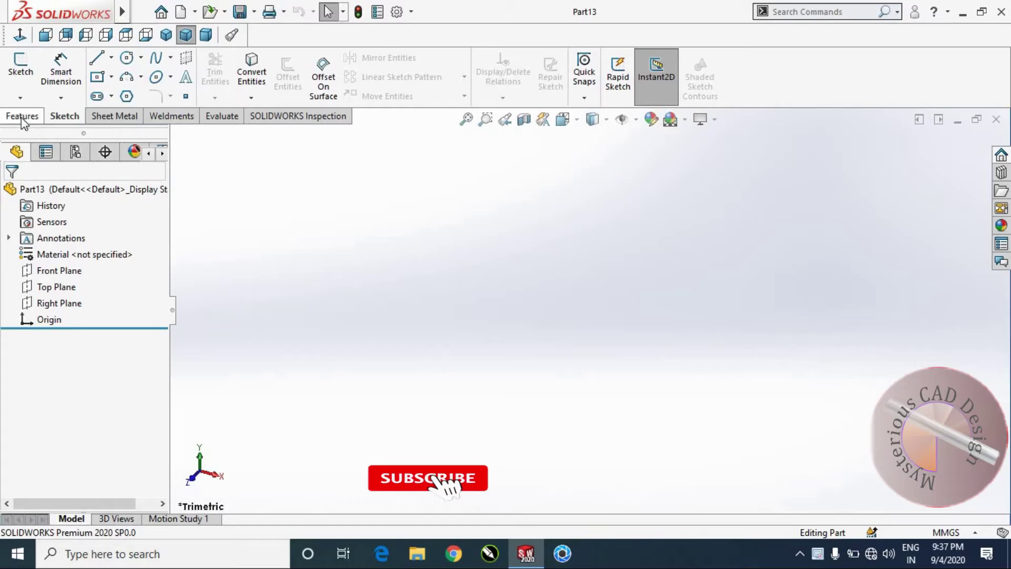
pyautogui.click(23, 116)
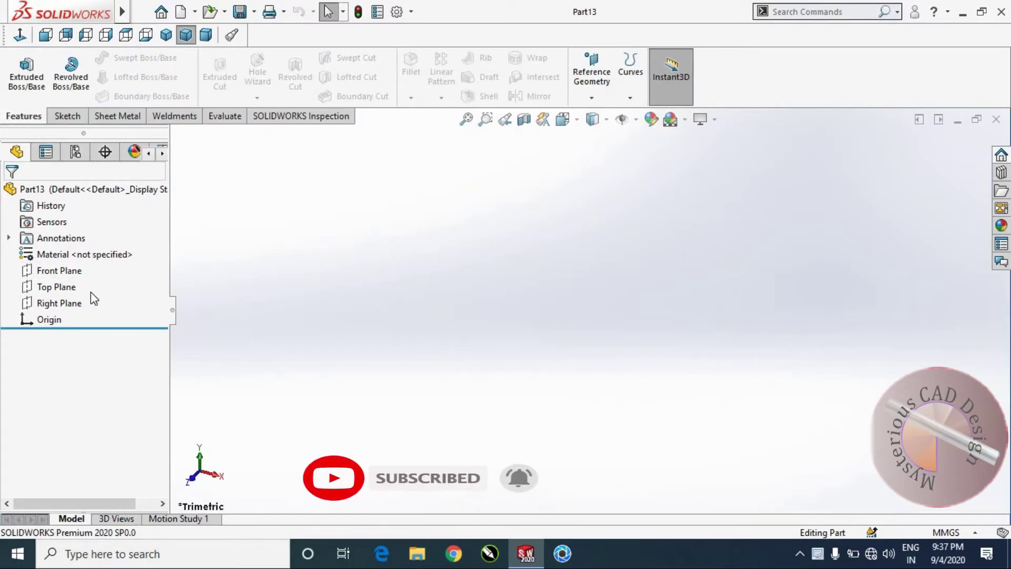
pyautogui.click(71, 287)
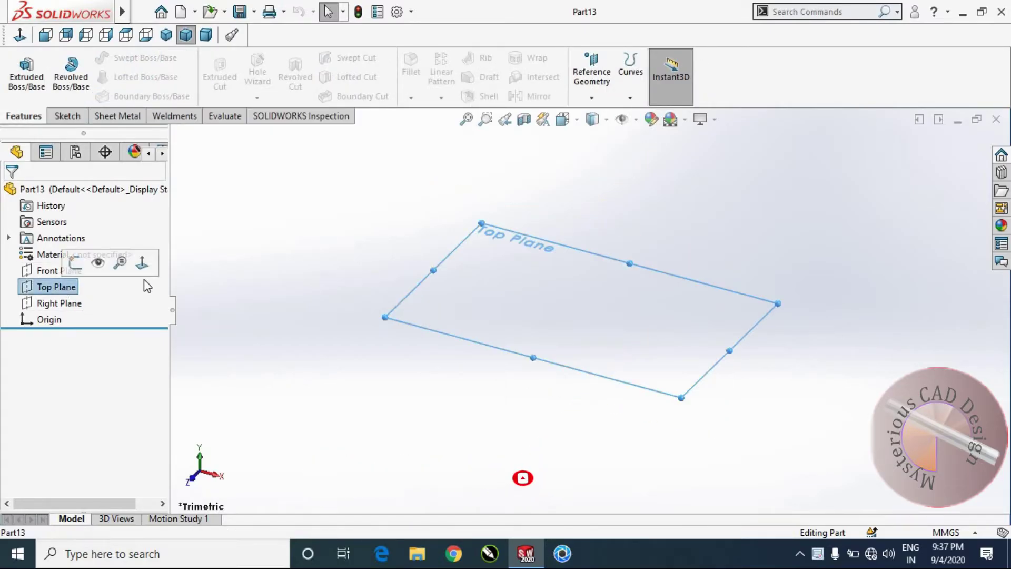
pyautogui.click(142, 262)
pyautogui.click(66, 116)
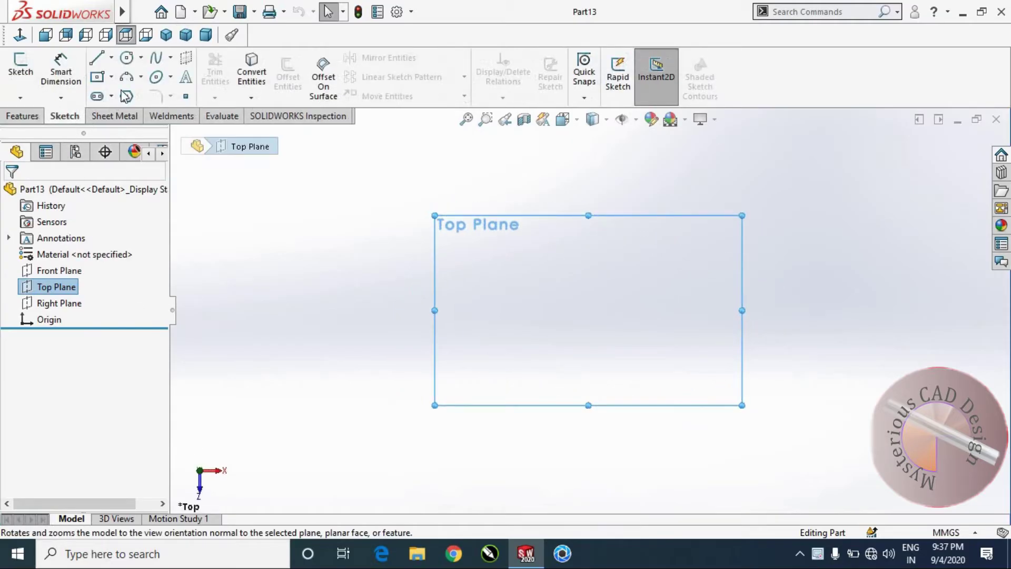
pyautogui.click(127, 58)
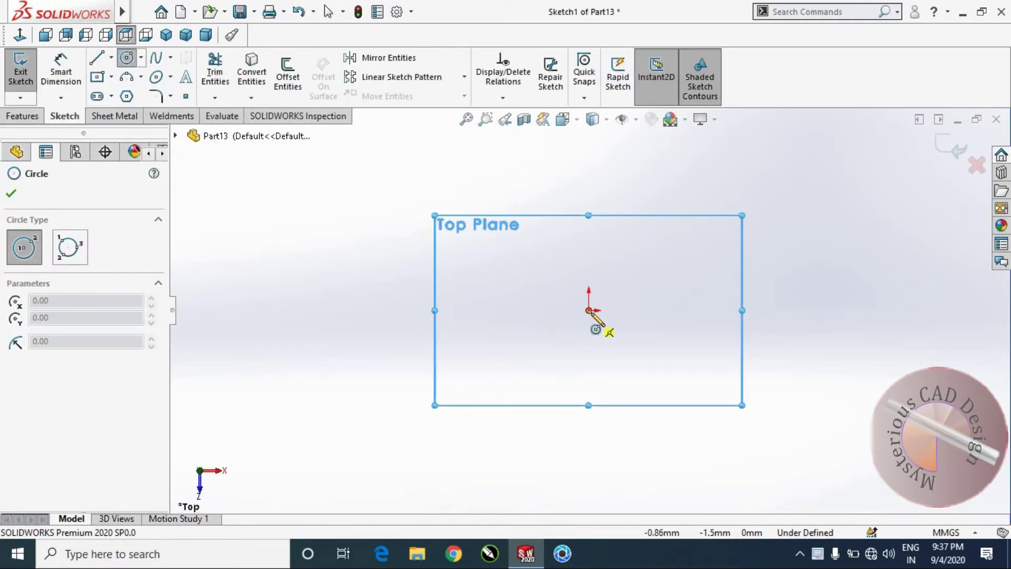
pyautogui.click(589, 311)
pyautogui.click(685, 363)
pyautogui.press('Escape')
pyautogui.click(951, 148)
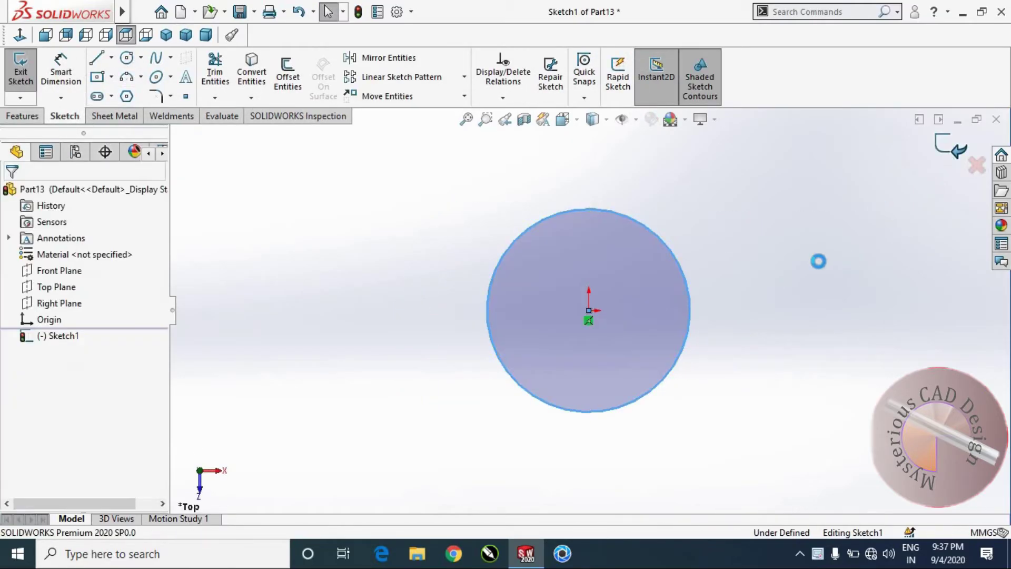
pyautogui.moveTo(736, 276); pyautogui.dragTo(714, 334, button='middle')
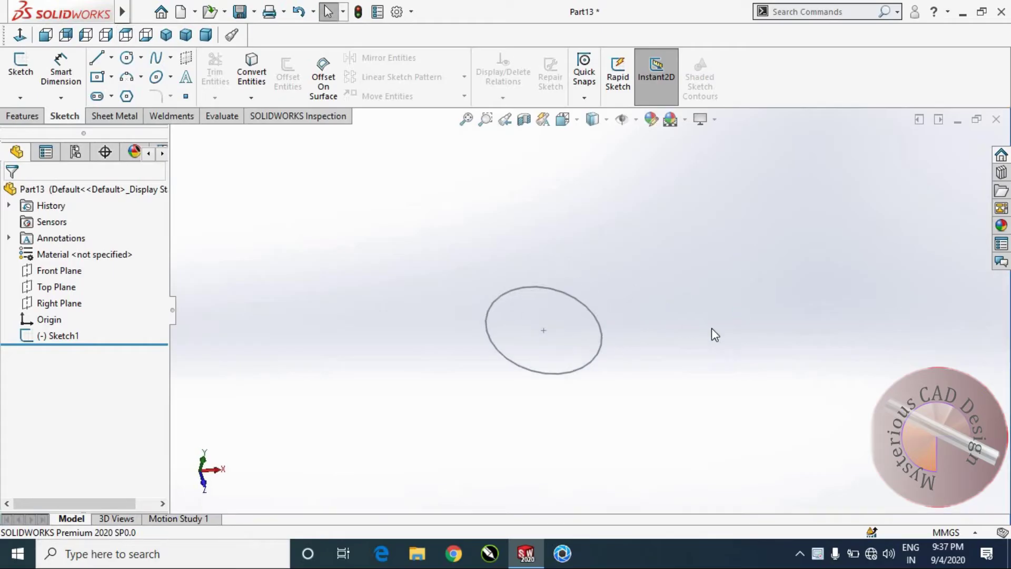
# Step: Create Plane1 as a reference plane offset 50 mm from Top Plane
pyautogui.click(58, 287)
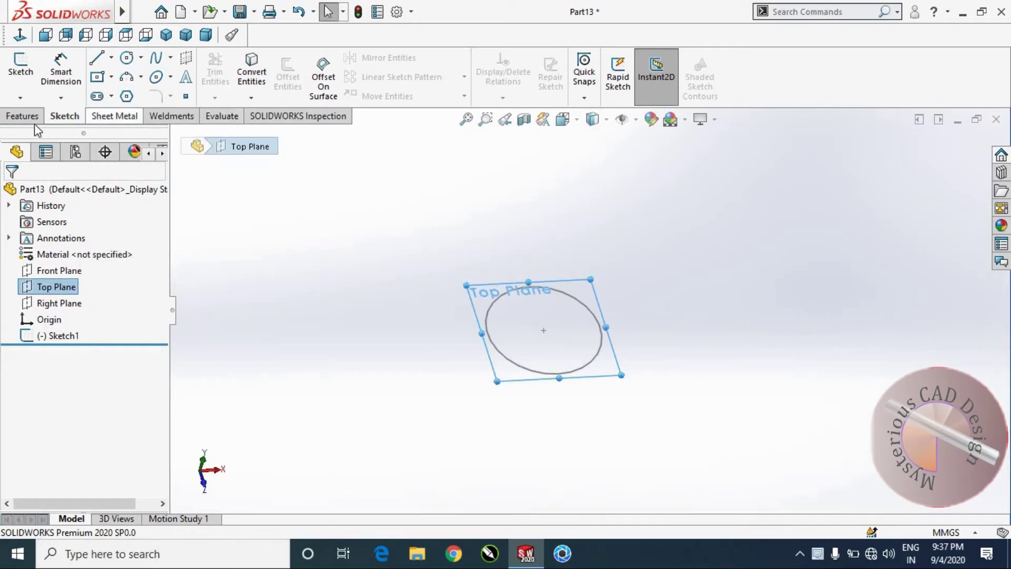
pyautogui.scroll(1, 384, 97)
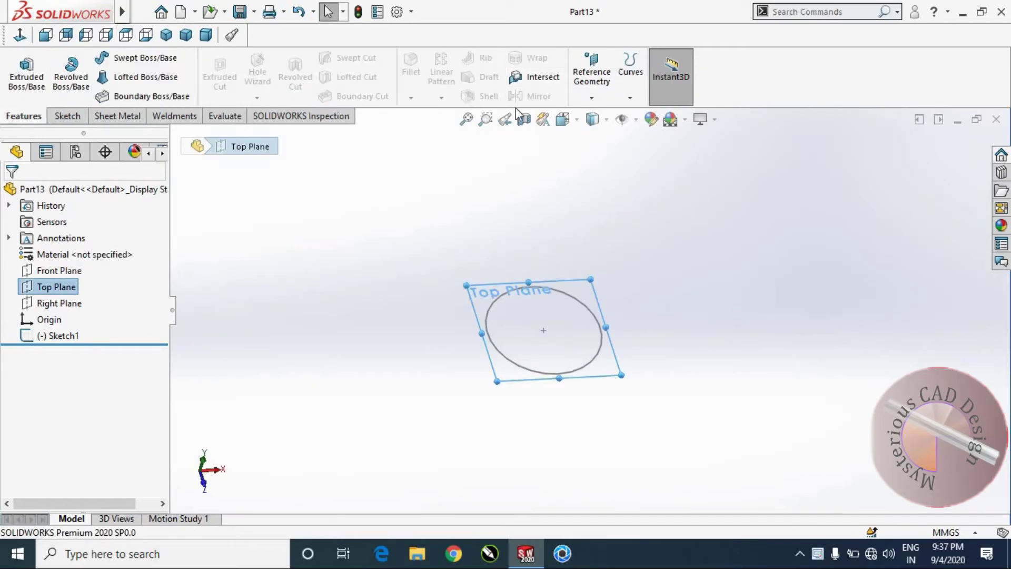
pyautogui.click(601, 92)
pyautogui.click(605, 113)
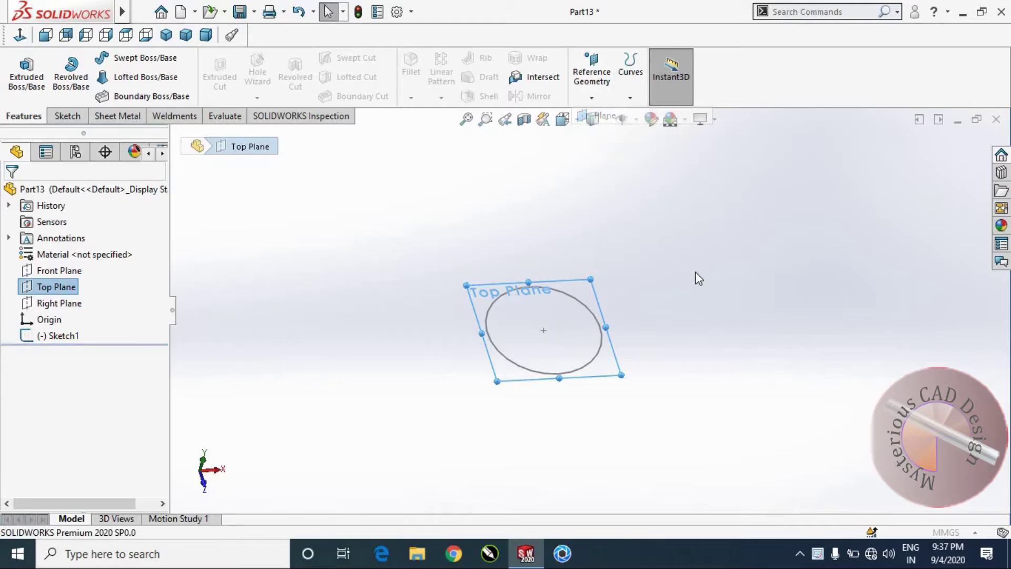
pyautogui.moveTo(327, 309); pyautogui.dragTo(103, 386, button='middle')
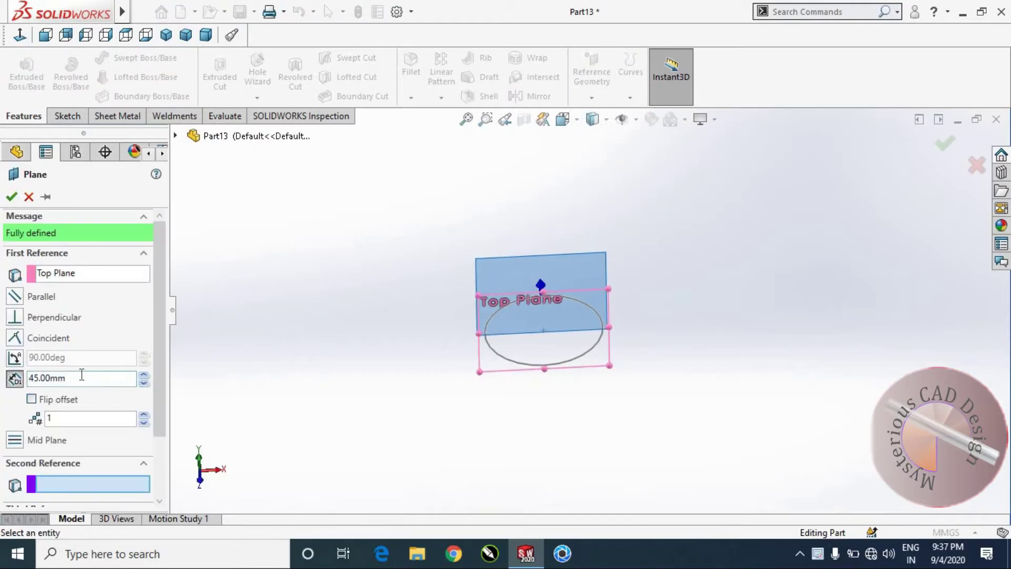
pyautogui.write('50')
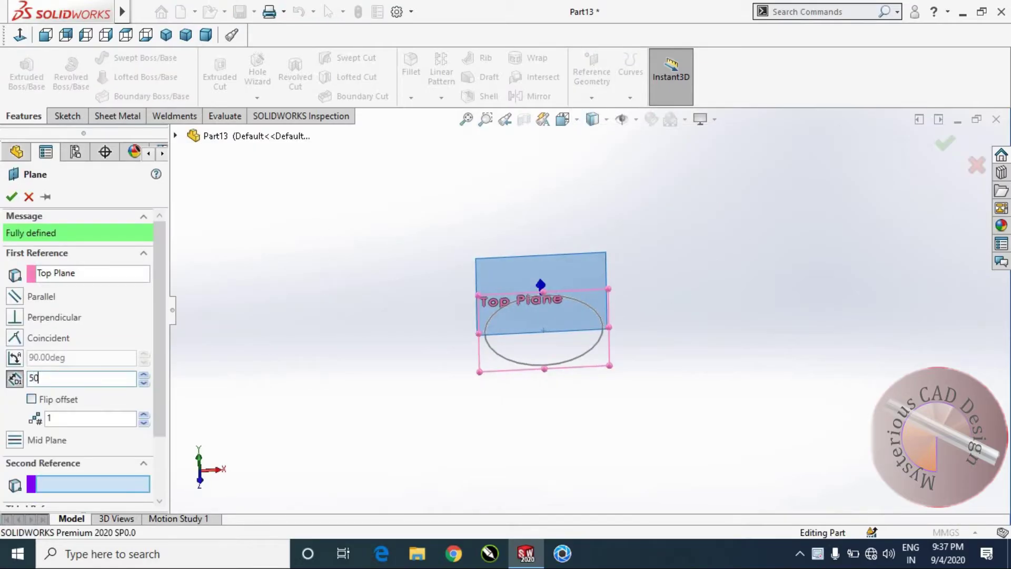
pyautogui.press('Return')
pyautogui.click(12, 198)
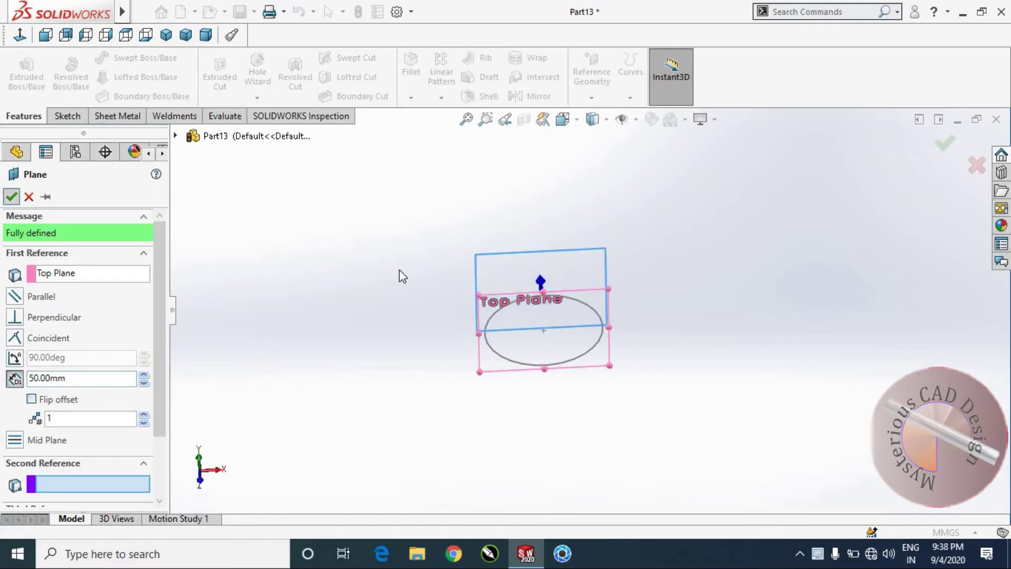
pyautogui.click(582, 284)
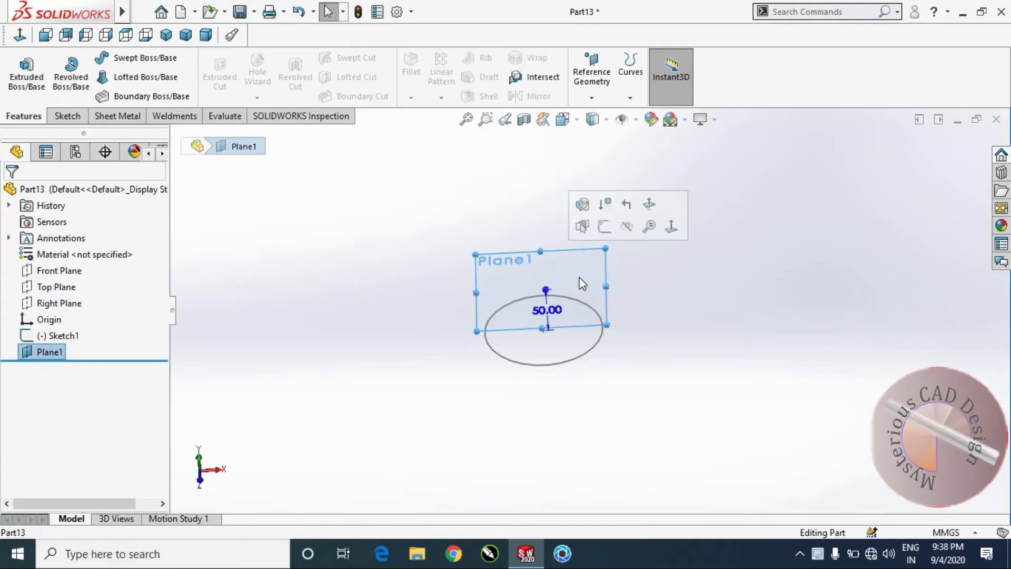
# Step: Draw an origin-centred hexagon on Plane1 with a Horizontal top edge, then exit Sketch2
pyautogui.click(605, 227)
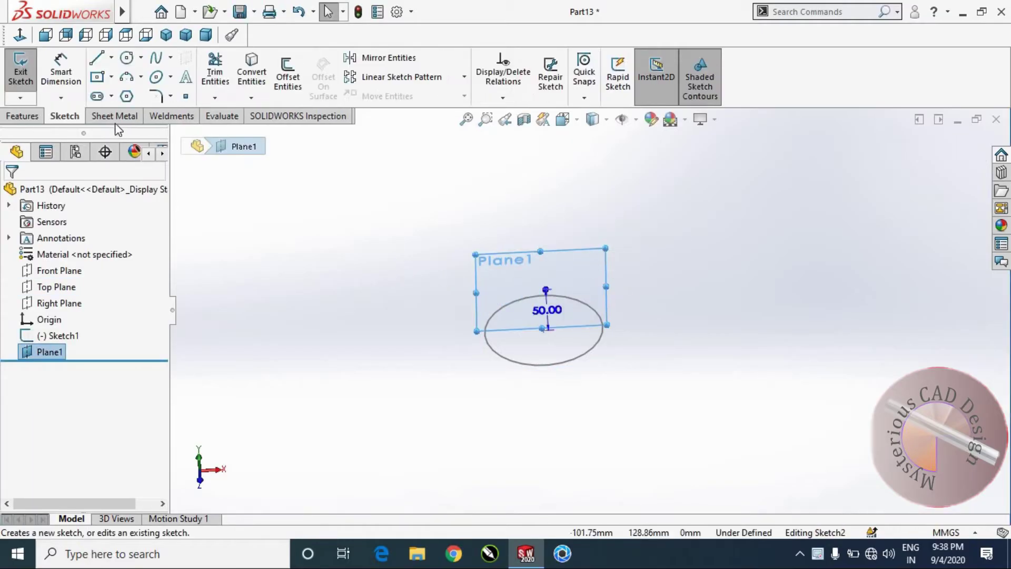
pyautogui.click(72, 115)
pyautogui.hotkey('ctrl', '8')
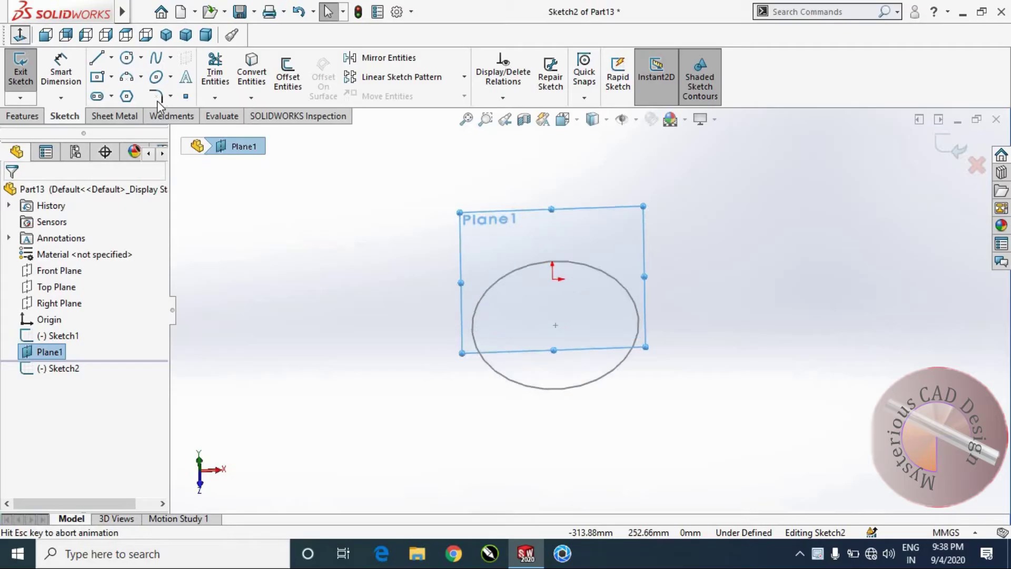
pyautogui.click(126, 96)
pyautogui.moveTo(589, 310)
pyautogui.mouseDown()
pyautogui.moveTo(490, 346)
pyautogui.moveTo(466, 301)
pyautogui.mouseUp()
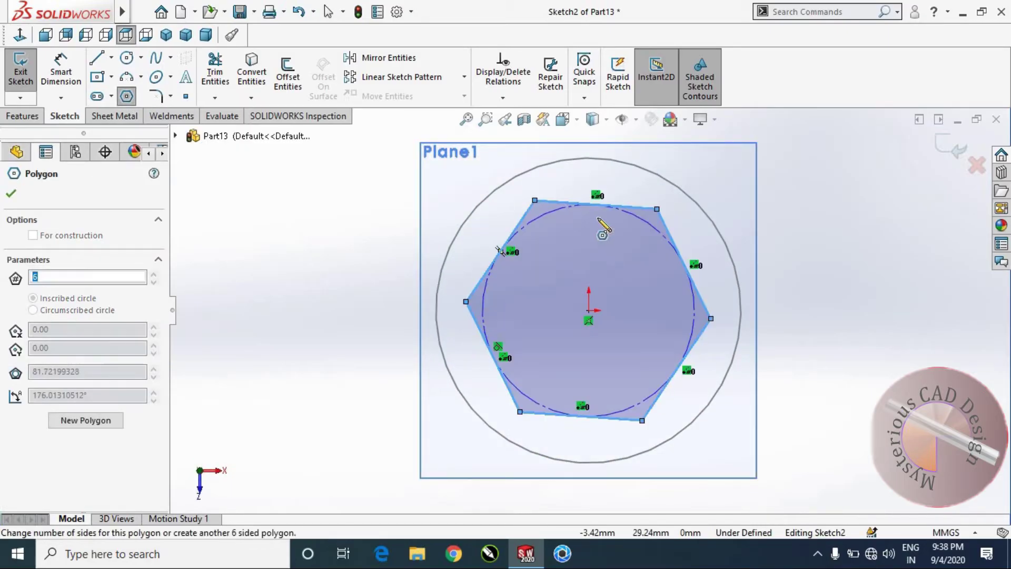
pyautogui.press('Escape')
pyautogui.click(662, 186)
pyautogui.click(668, 150)
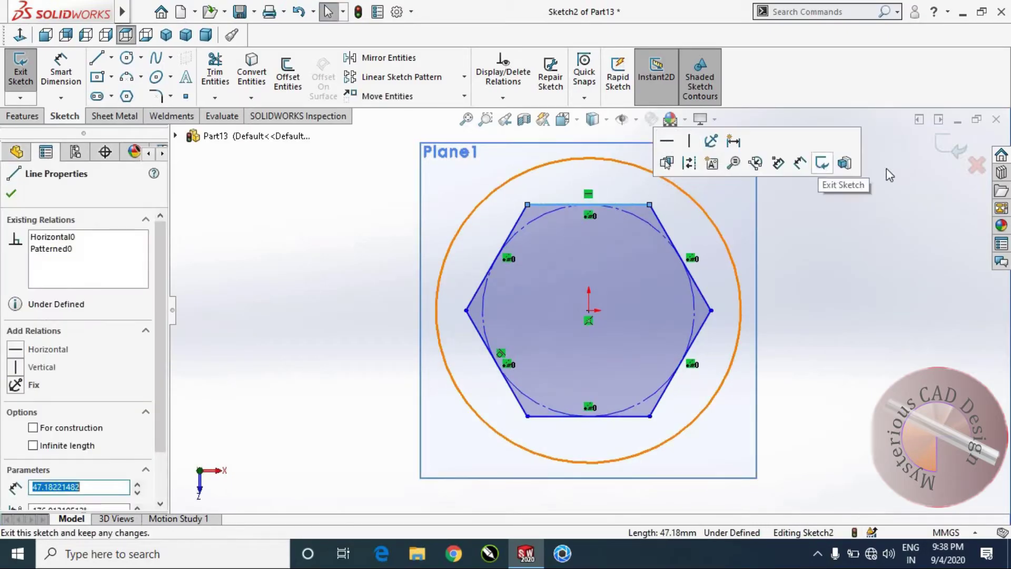
pyautogui.press('Escape')
pyautogui.moveTo(799, 289)
pyautogui.mouseDown(button='middle')
pyautogui.moveTo(779, 248)
pyautogui.moveTo(789, 212)
pyautogui.mouseUp(button='middle')
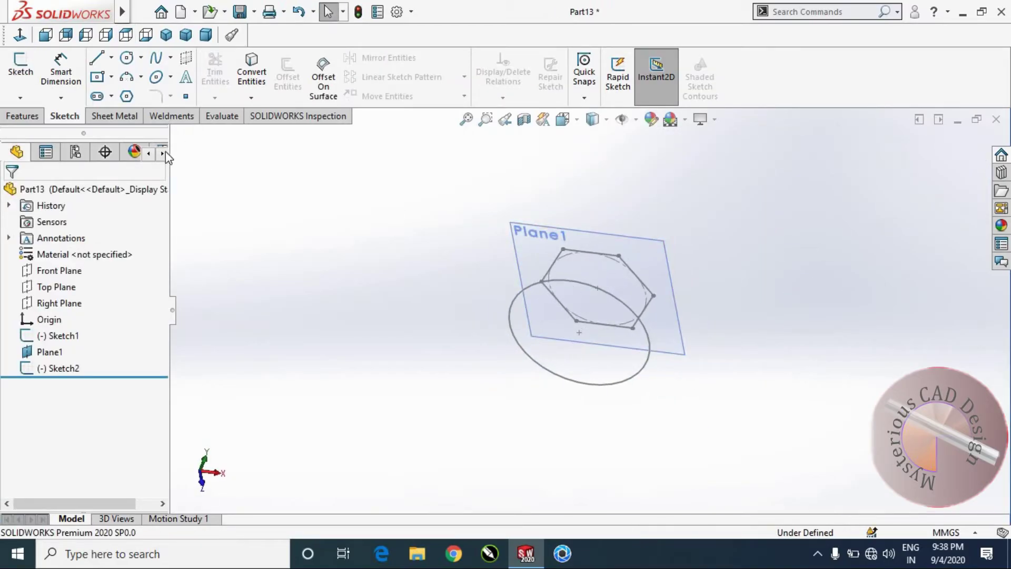
# Step: Create Plane2 as a reference plane offset 55 mm from Plane1
pyautogui.click(670, 259)
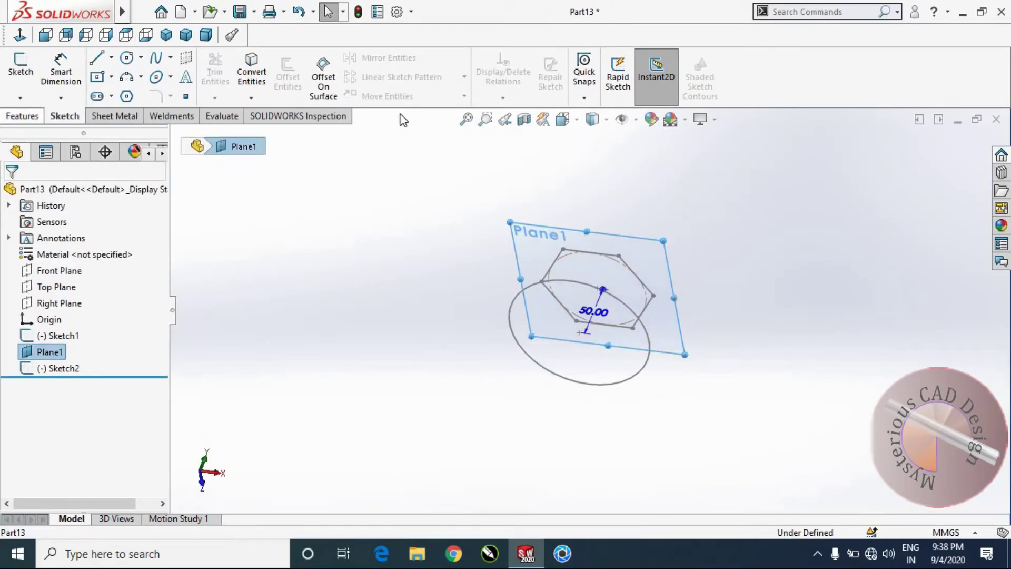
pyautogui.click(22, 115)
pyautogui.click(608, 101)
pyautogui.click(605, 115)
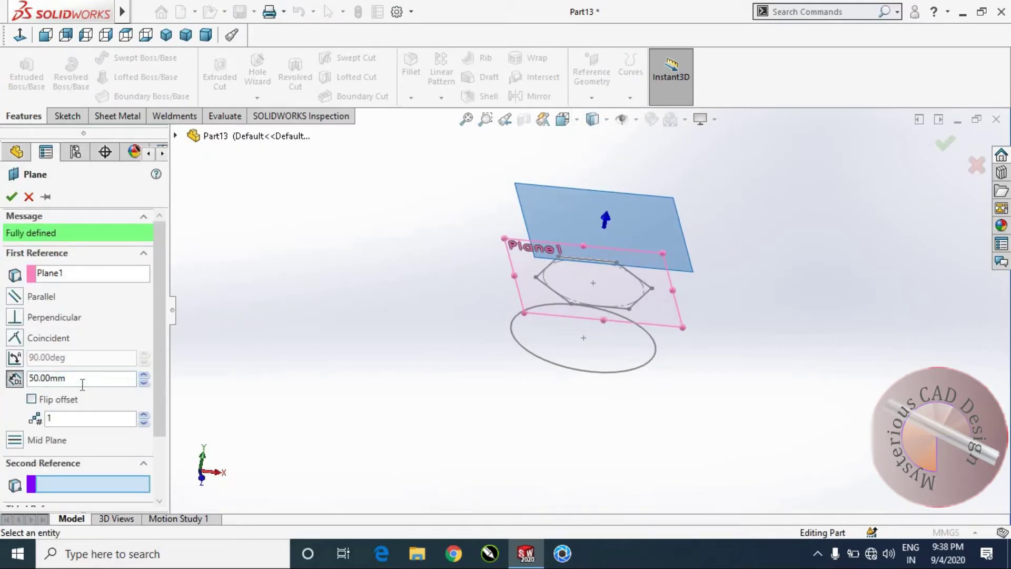
pyautogui.doubleClick(83, 384)
pyautogui.write('55')
pyautogui.press('Return')
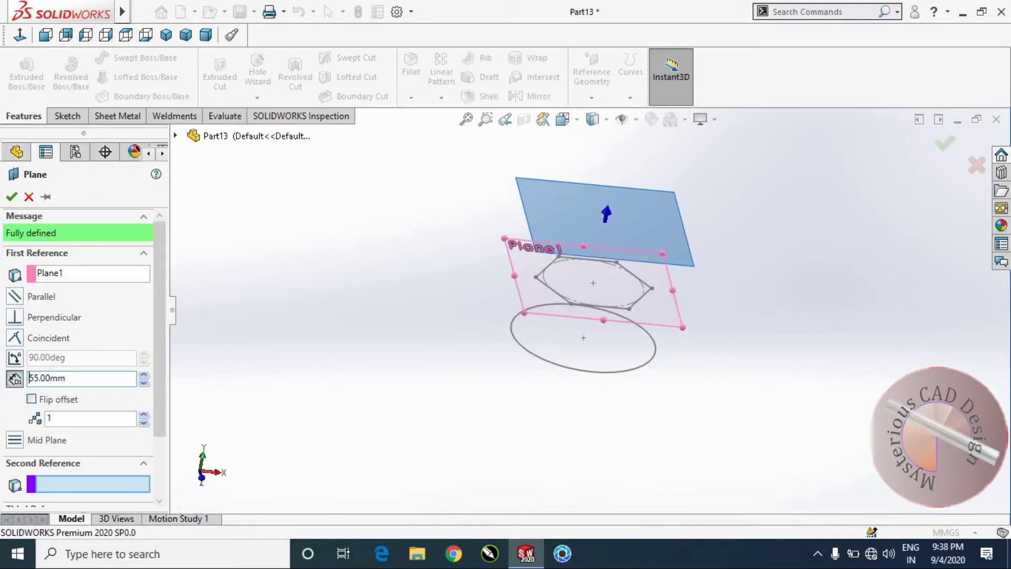
pyautogui.click(11, 197)
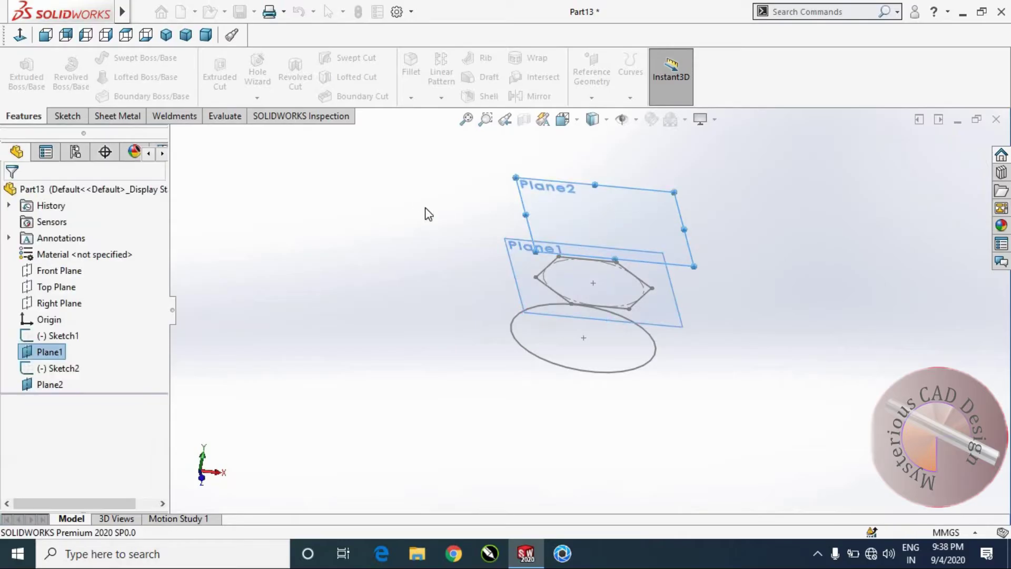
# Step: Sketch an origin-centred circle surrounding the hexagon on Plane2 and exit Sketch3
pyautogui.click(605, 210)
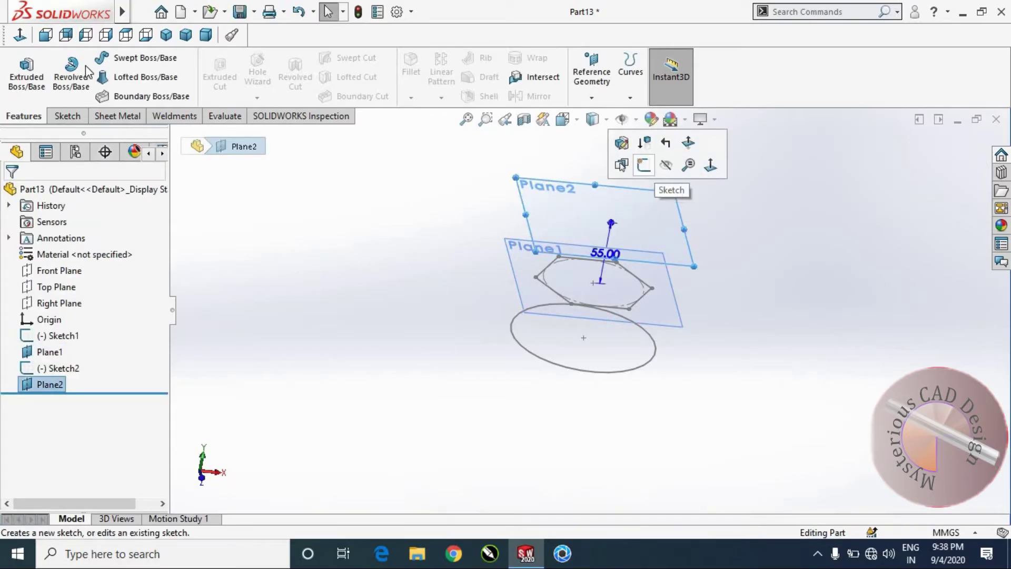
pyautogui.click(671, 165)
pyautogui.click(19, 35)
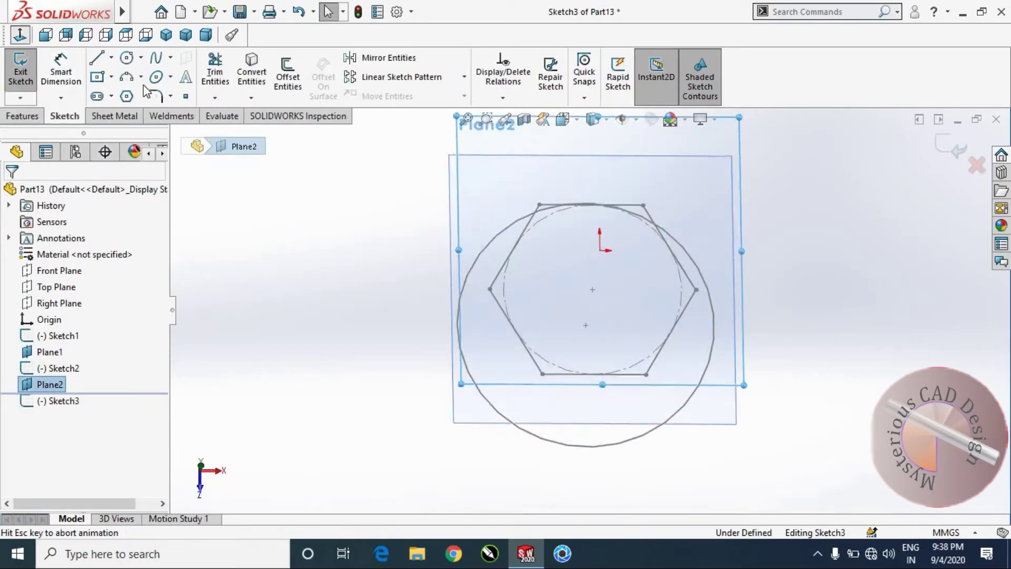
pyautogui.click(127, 57)
pyautogui.click(589, 310)
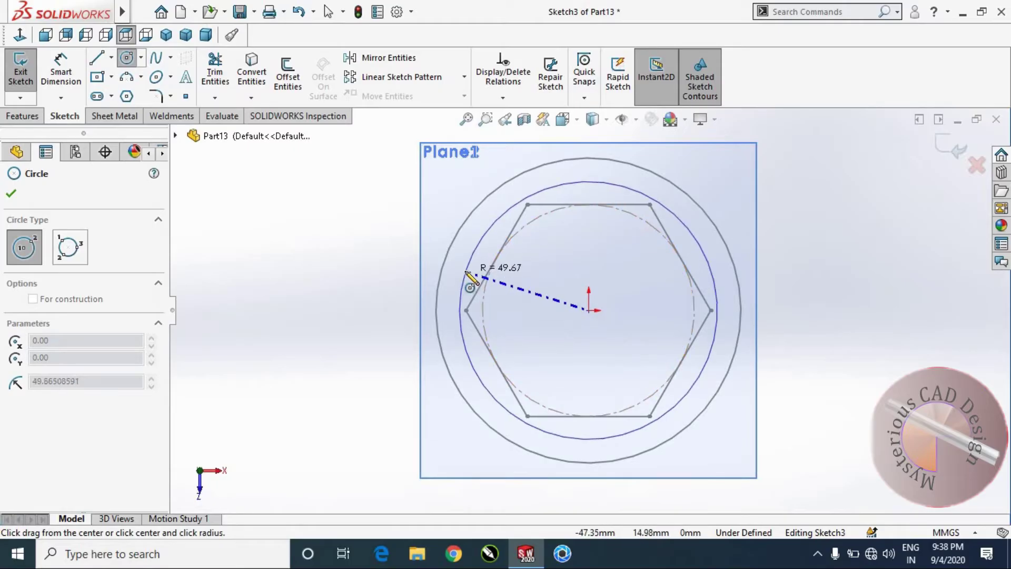
pyautogui.click(468, 269)
pyautogui.click(959, 168)
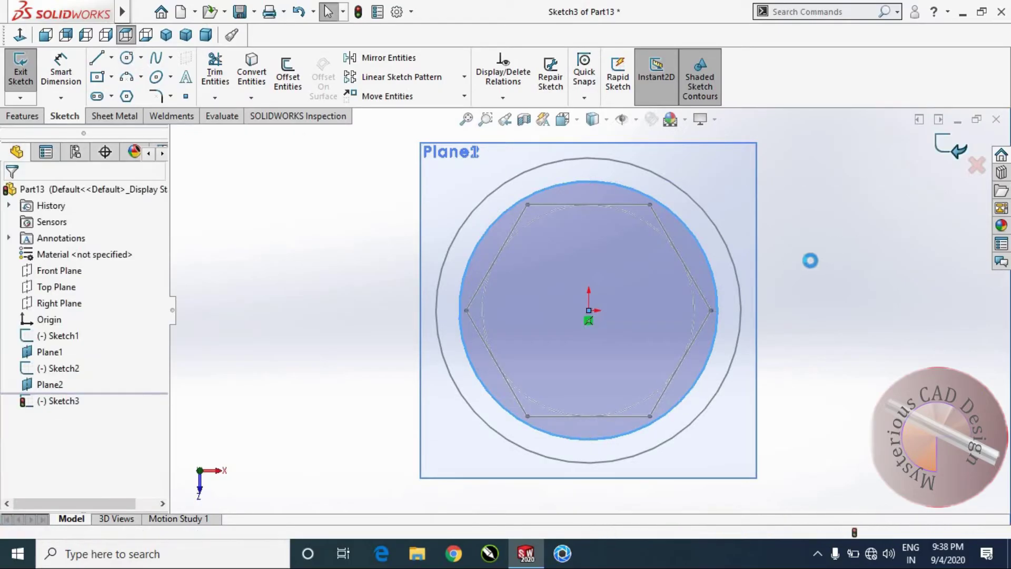
pyautogui.moveTo(767, 334)
pyautogui.mouseDown(button='middle')
pyautogui.moveTo(765, 225)
pyautogui.moveTo(636, 272)
pyautogui.mouseUp(button='middle')
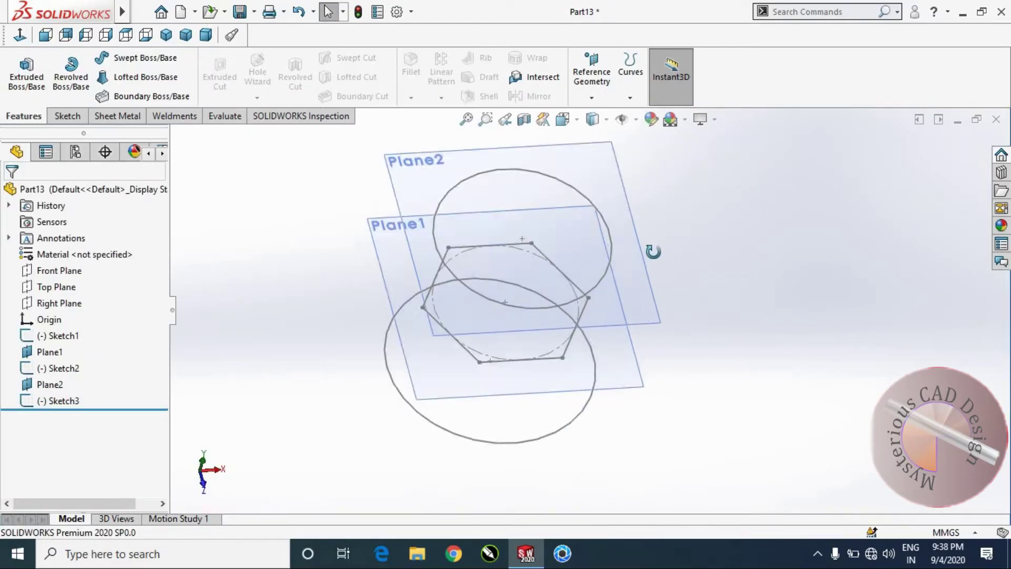
# Step: Hide Plane2 and Plane1 so only the circle, hexagon and circle profiles show
pyautogui.click(636, 272)
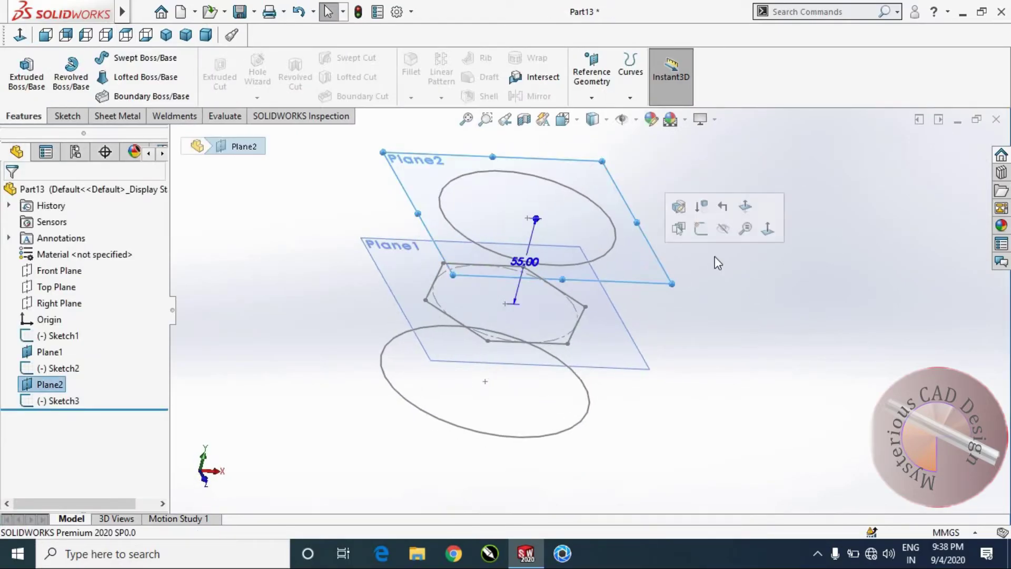
pyautogui.click(723, 231)
pyautogui.click(596, 325)
pyautogui.click(684, 281)
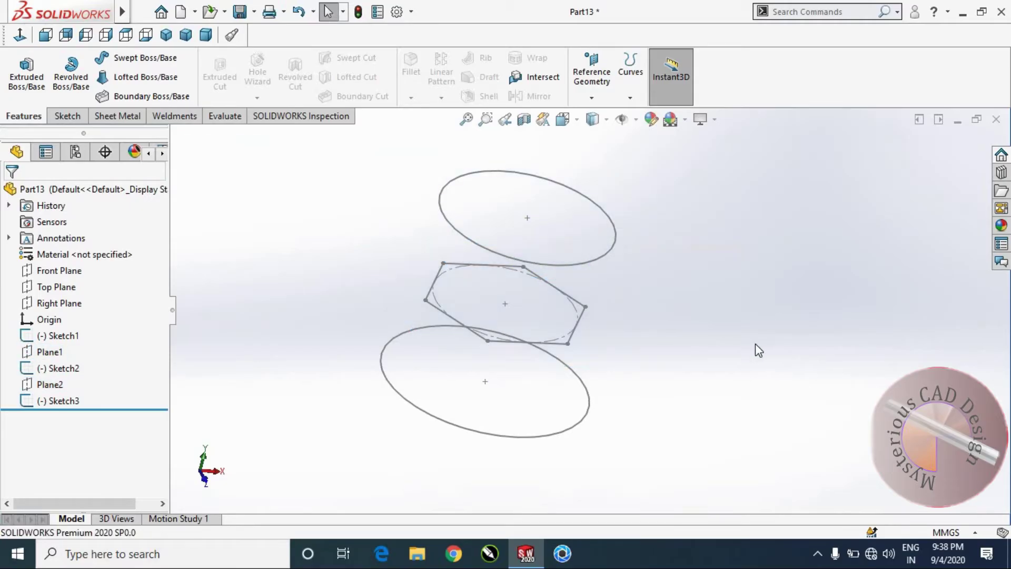
pyautogui.moveTo(564, 369); pyautogui.dragTo(543, 326, button='middle')
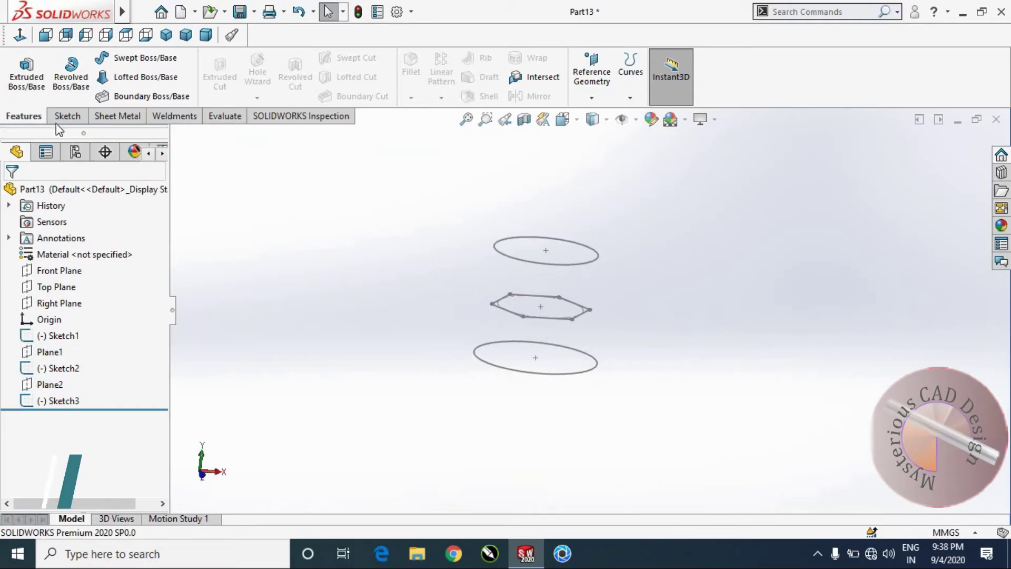
# Step: Start a Lofted Boss/Base using Sketch1, Sketch2 and Sketch3 as profiles
pyautogui.click(151, 84)
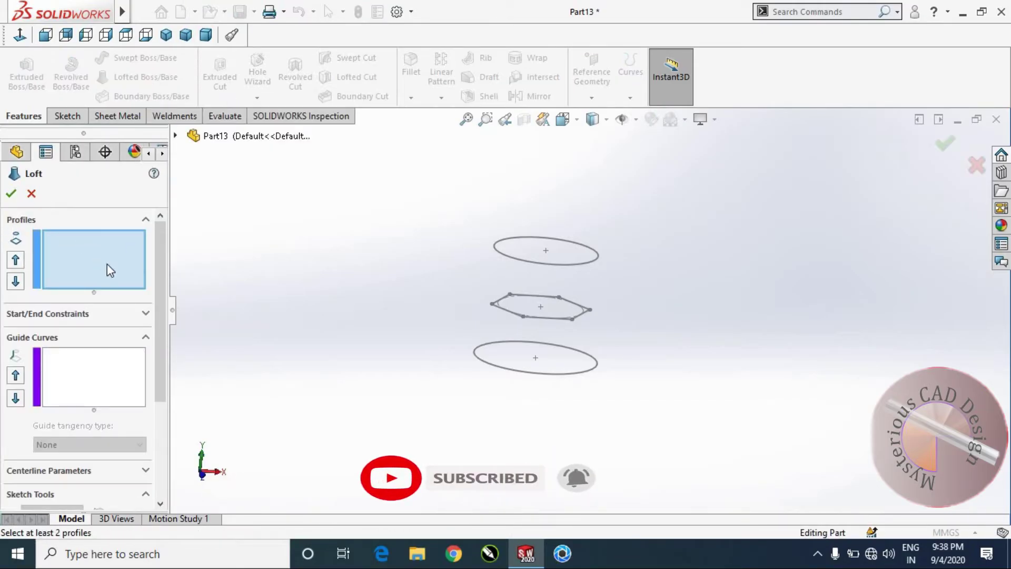
pyautogui.scroll(-1, 545, 348)
pyautogui.scroll(-2, 551, 390)
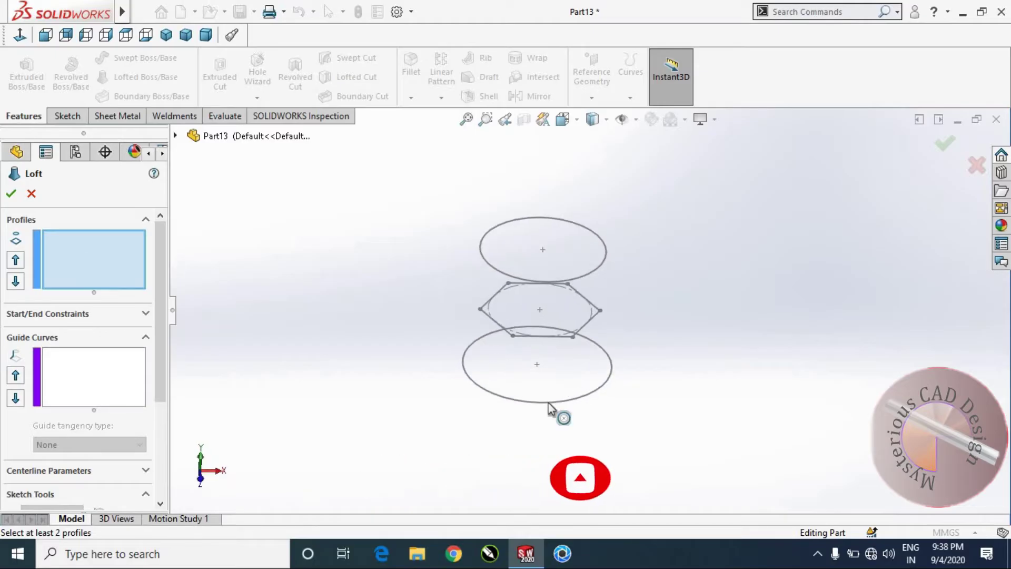
pyautogui.scroll(-2, 551, 397)
pyautogui.click(548, 392)
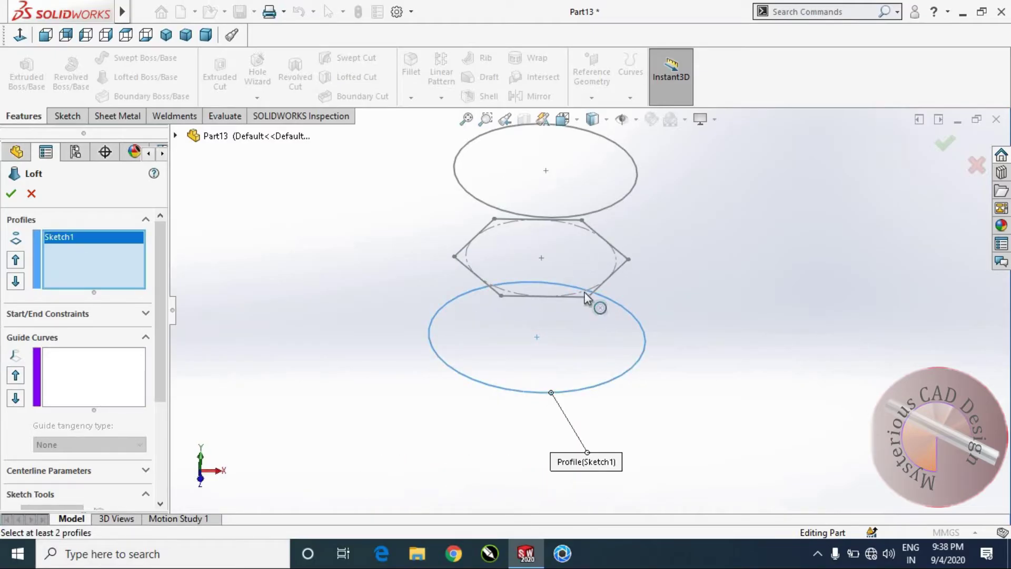
pyautogui.click(583, 299)
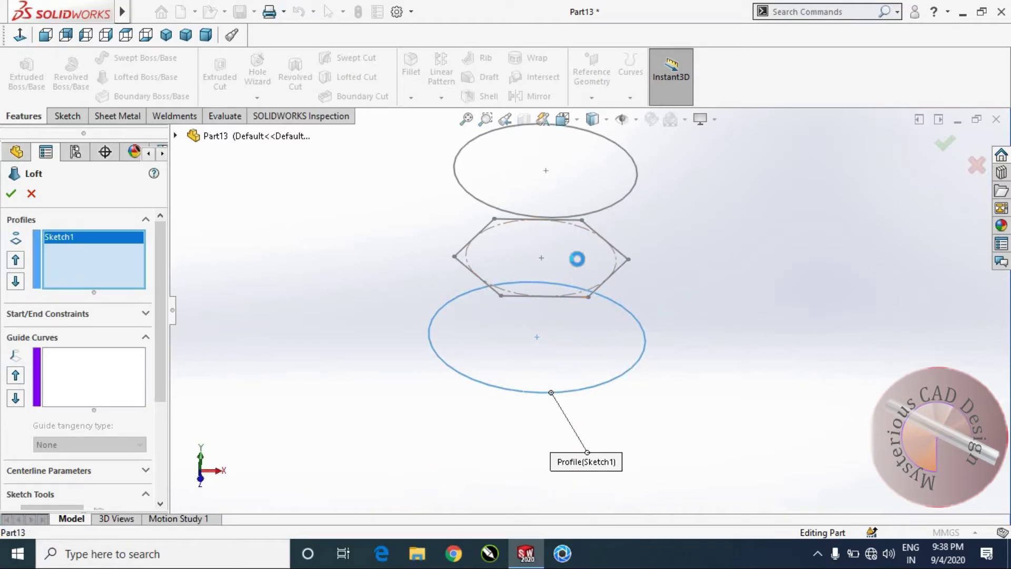
pyautogui.click(607, 211)
pyautogui.moveTo(729, 282)
pyautogui.mouseDown(button='middle')
pyautogui.moveTo(592, 267)
pyautogui.moveTo(598, 294)
pyautogui.moveTo(664, 296)
pyautogui.moveTo(464, 250)
pyautogui.mouseUp(button='middle')
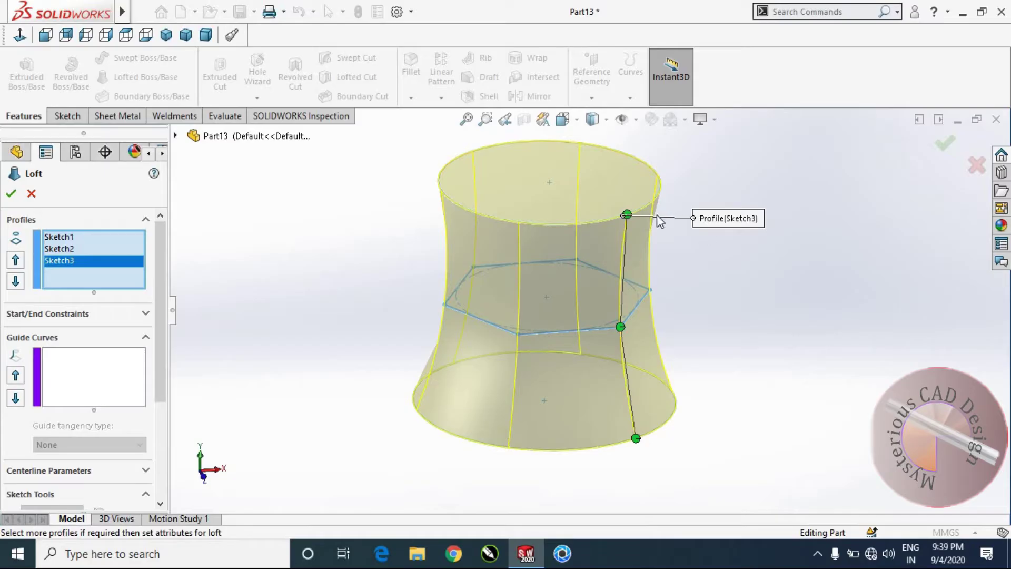
# Step: Drag the top, hexagon and bottom connector points to twist the loft preview
pyautogui.moveTo(746, 226); pyautogui.dragTo(418, 161)
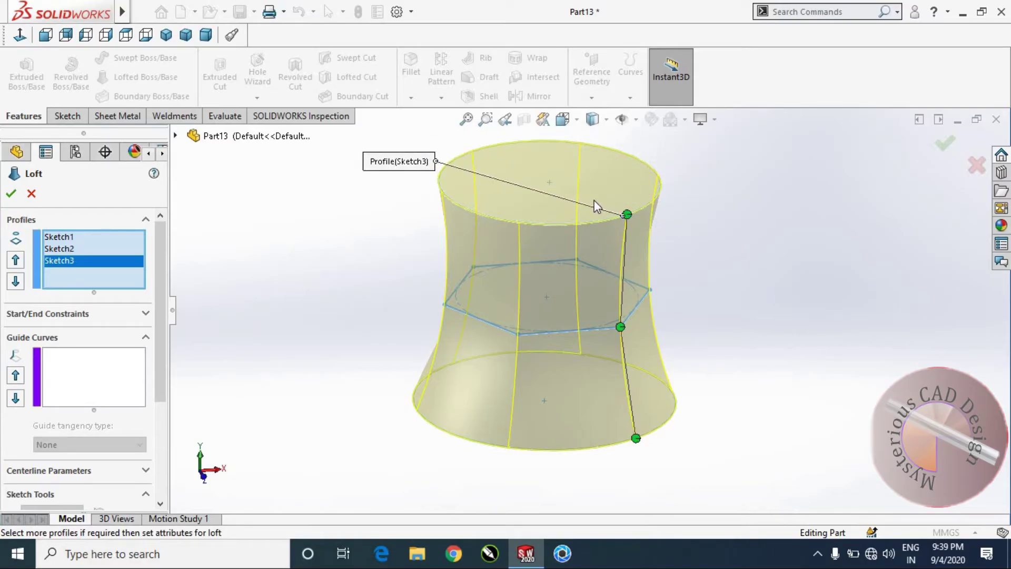
pyautogui.moveTo(631, 219); pyautogui.dragTo(658, 198)
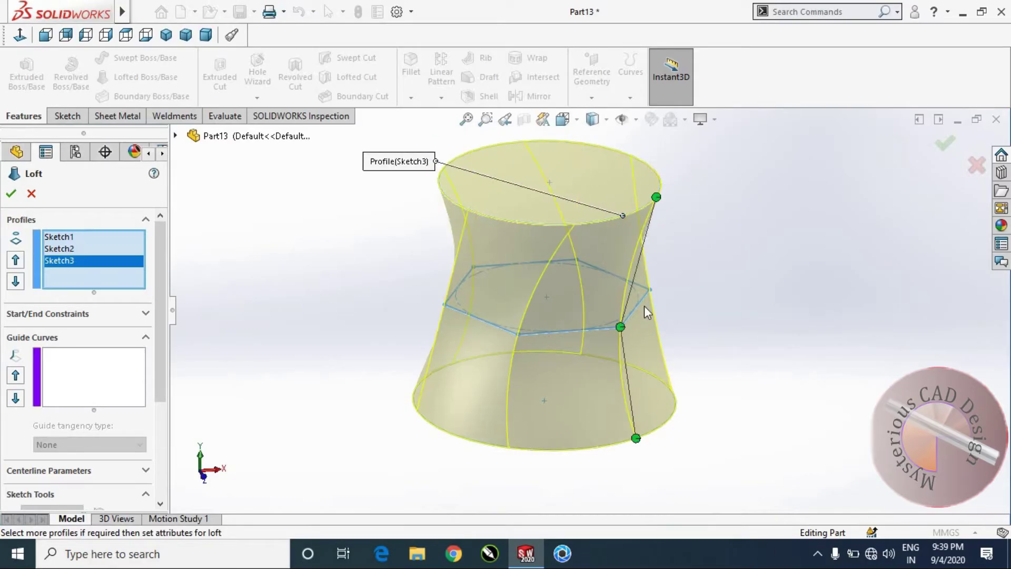
pyautogui.moveTo(620, 328); pyautogui.dragTo(518, 334)
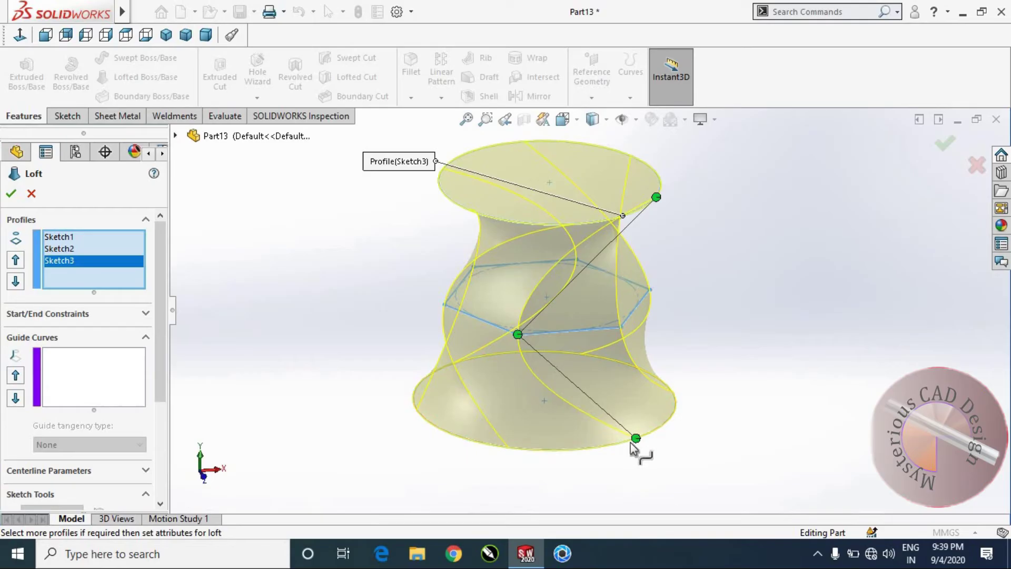
pyautogui.moveTo(636, 438)
pyautogui.mouseDown()
pyautogui.moveTo(676, 406)
pyautogui.moveTo(643, 436)
pyautogui.mouseUp()
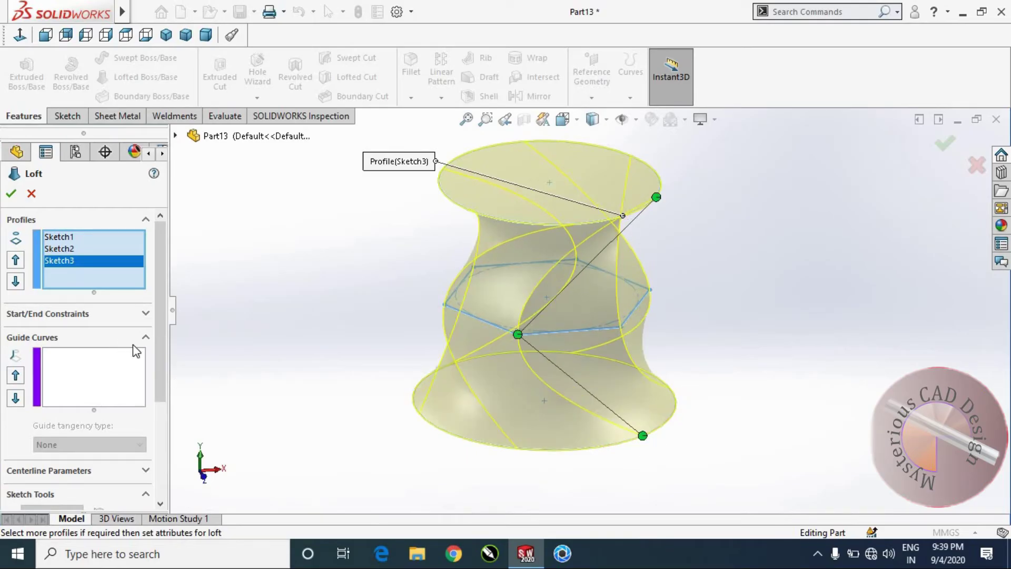
# Step: Set both the loft's start and end constraints to None
pyautogui.click(49, 316)
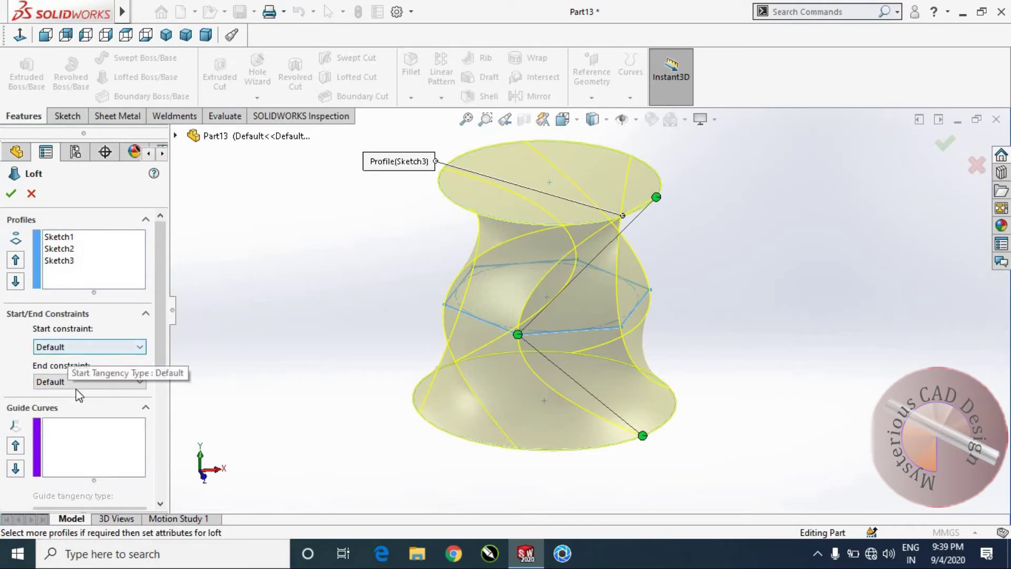
pyautogui.click(79, 346)
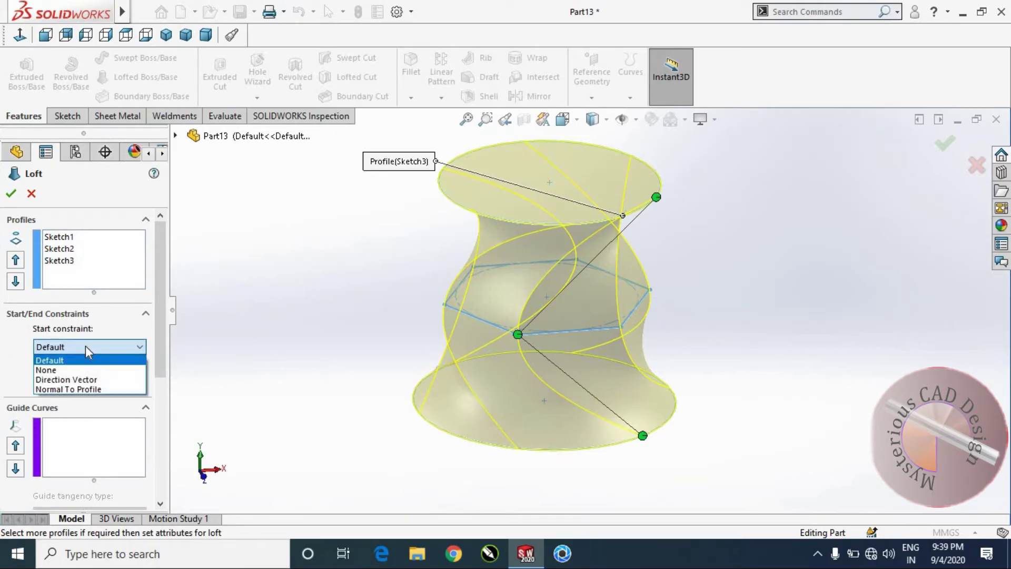
pyautogui.click(64, 367)
pyautogui.click(93, 386)
pyautogui.click(79, 400)
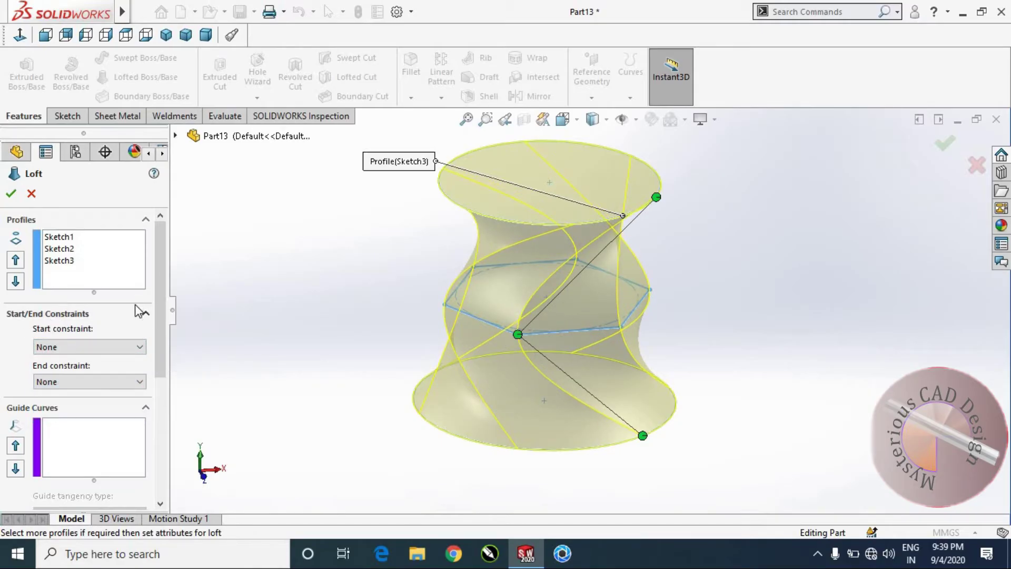
# Step: Change both the start and end constraints to Normal To Profile
pyautogui.click(94, 346)
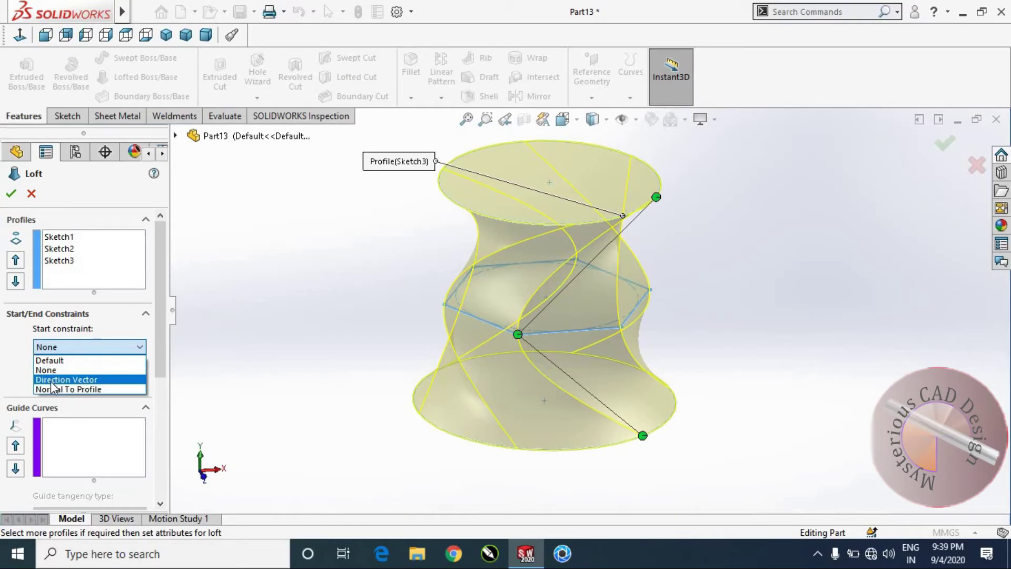
pyautogui.click(100, 389)
pyautogui.click(76, 443)
pyautogui.click(71, 482)
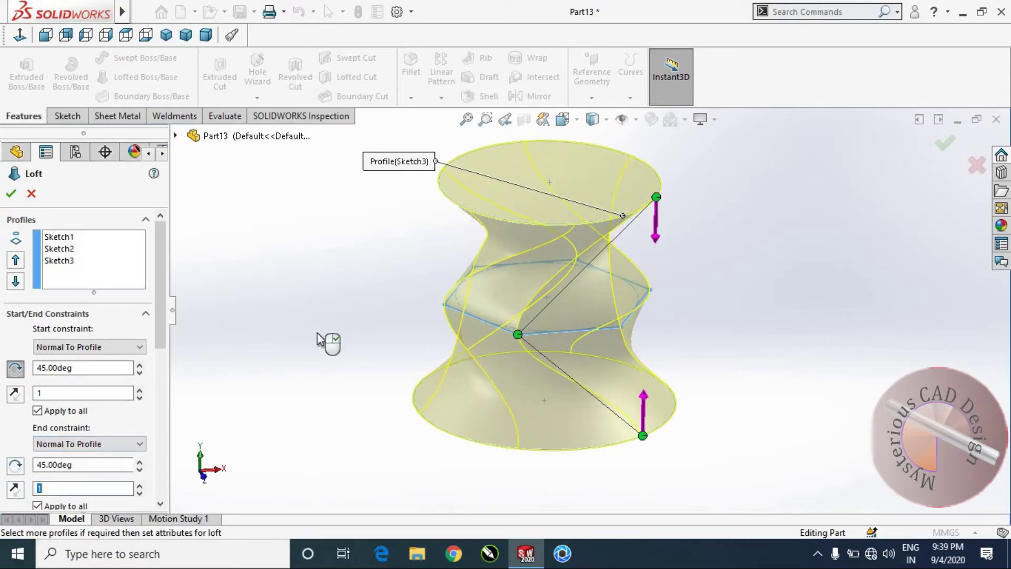
pyautogui.moveTo(411, 316); pyautogui.dragTo(428, 349, button='middle')
# Step: Reset both constraints to Default and drag the connectors back to untwist the loft
pyautogui.click(92, 353)
pyautogui.click(68, 362)
pyautogui.click(84, 382)
pyautogui.click(63, 395)
pyautogui.moveTo(492, 384)
pyautogui.mouseDown(button='middle')
pyautogui.moveTo(504, 401)
pyautogui.moveTo(626, 286)
pyautogui.mouseUp(button='middle')
pyautogui.moveTo(554, 337); pyautogui.dragTo(609, 328)
pyautogui.moveTo(659, 337)
pyautogui.mouseDown(button='middle')
pyautogui.moveTo(689, 292)
pyautogui.moveTo(643, 264)
pyautogui.mouseUp(button='middle')
pyautogui.moveTo(595, 229); pyautogui.dragTo(592, 228)
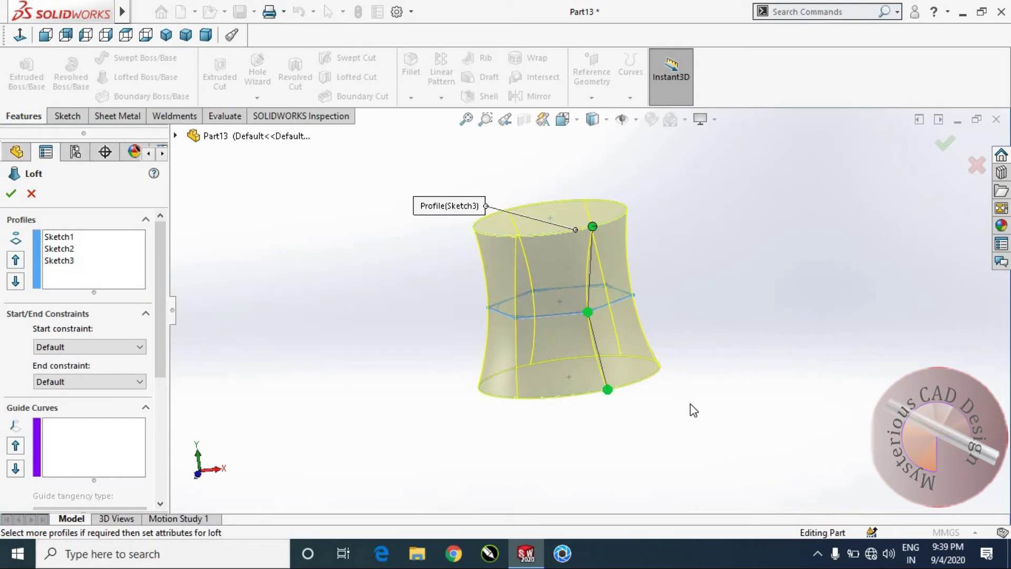
# Step: Enable Thin Feature (One-Direction) in the loft's Options to make it a hollow shell
pyautogui.moveTo(690, 408); pyautogui.dragTo(699, 398, button='middle')
pyautogui.scroll(-2, 699, 397)
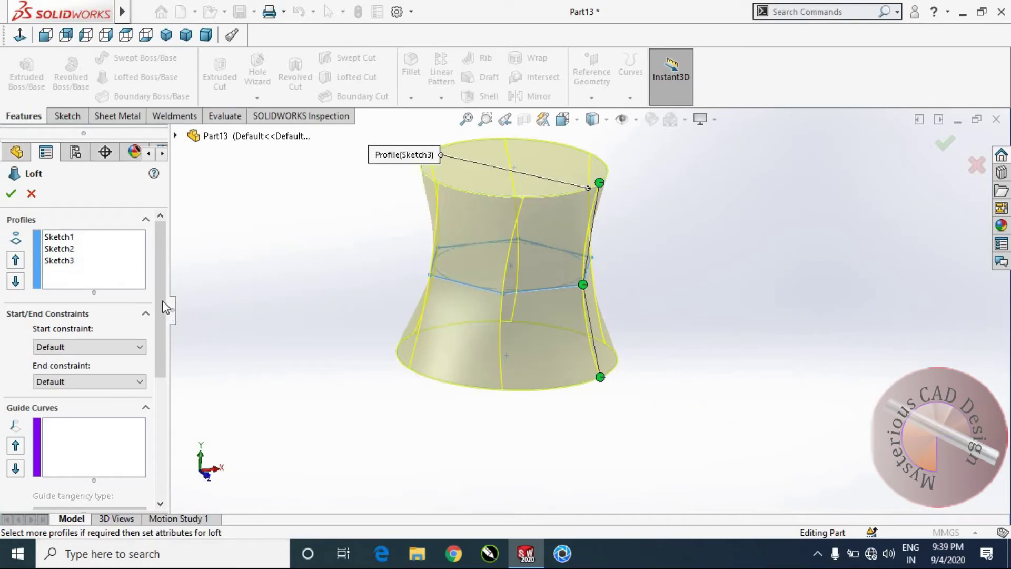
pyautogui.scroll(-3, 160, 349)
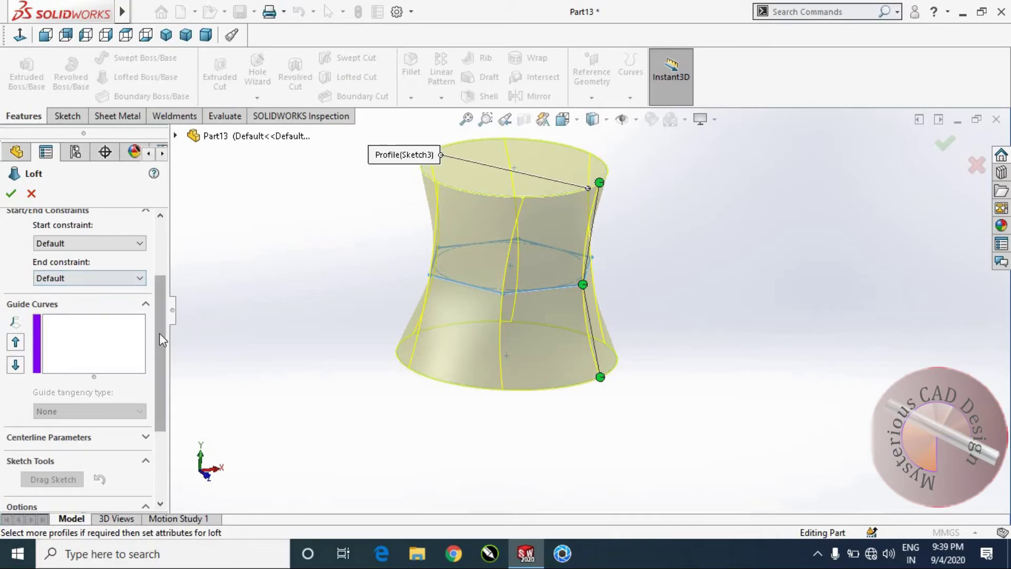
pyautogui.scroll(-2, 162, 371)
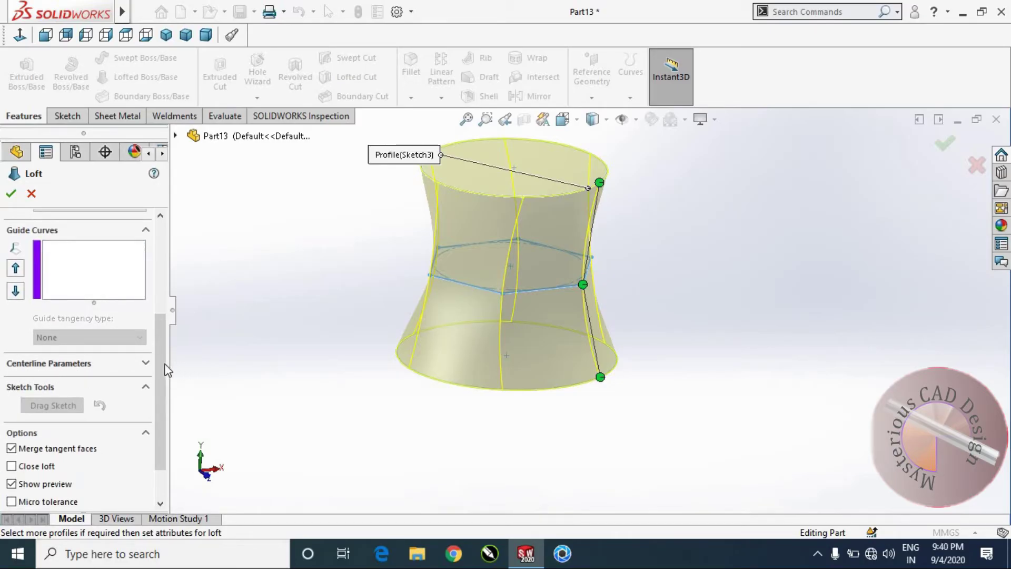
pyautogui.scroll(-1, 165, 393)
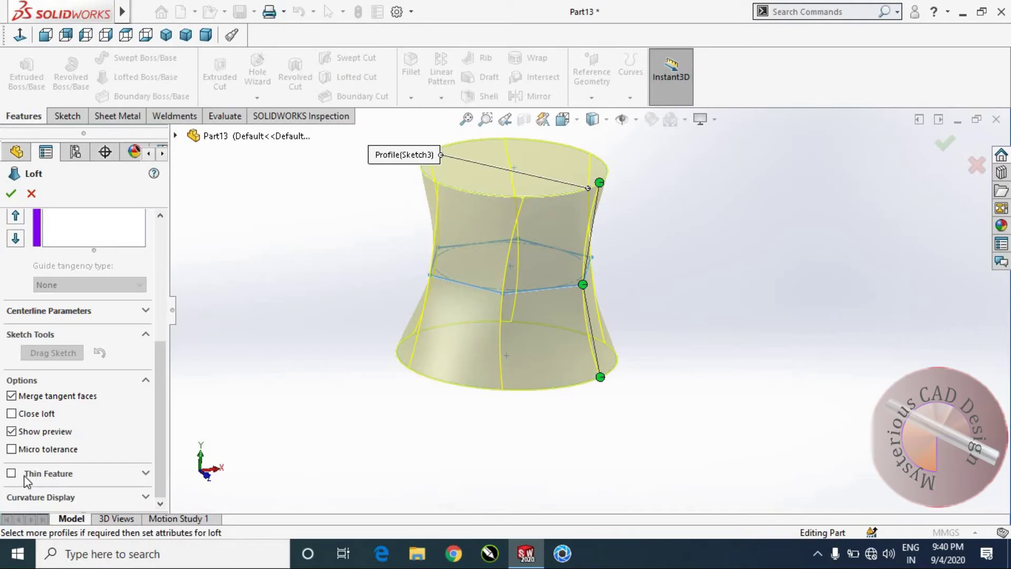
pyautogui.scroll(3, 561, 253)
# Step: Set the thin wall to thicken in two directions with 5.00mm thickness
pyautogui.moveTo(560, 253); pyautogui.dragTo(569, 384, button='middle')
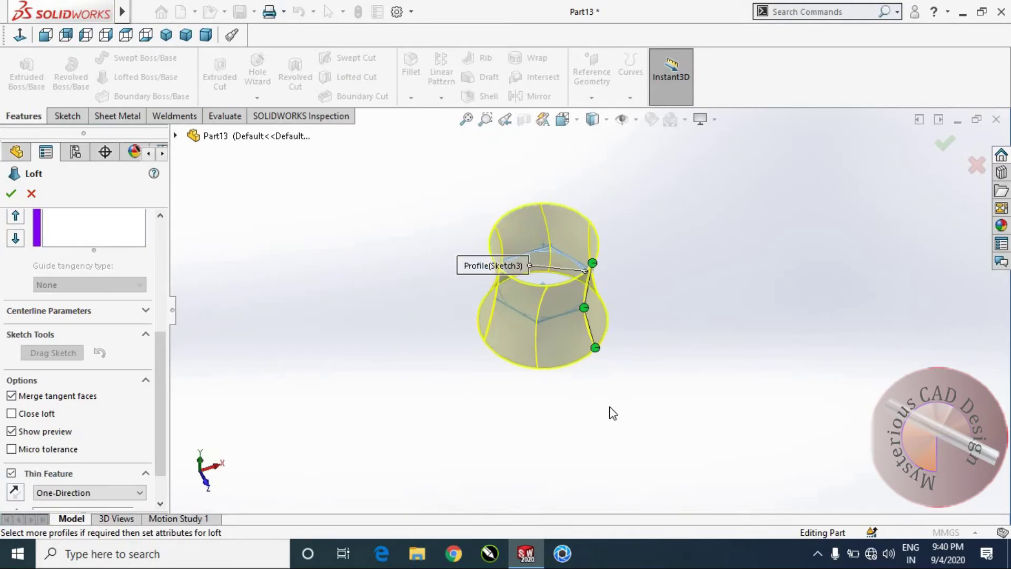
pyautogui.scroll(-4, 514, 290)
pyautogui.moveTo(516, 295); pyautogui.dragTo(397, 402, button='middle')
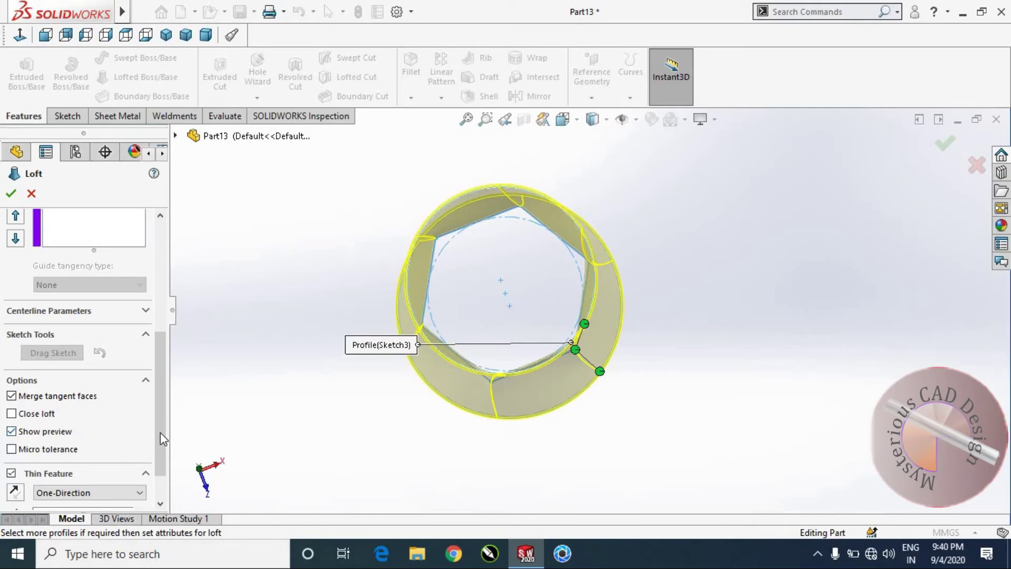
pyautogui.scroll(-1, 160, 432)
pyautogui.click(106, 447)
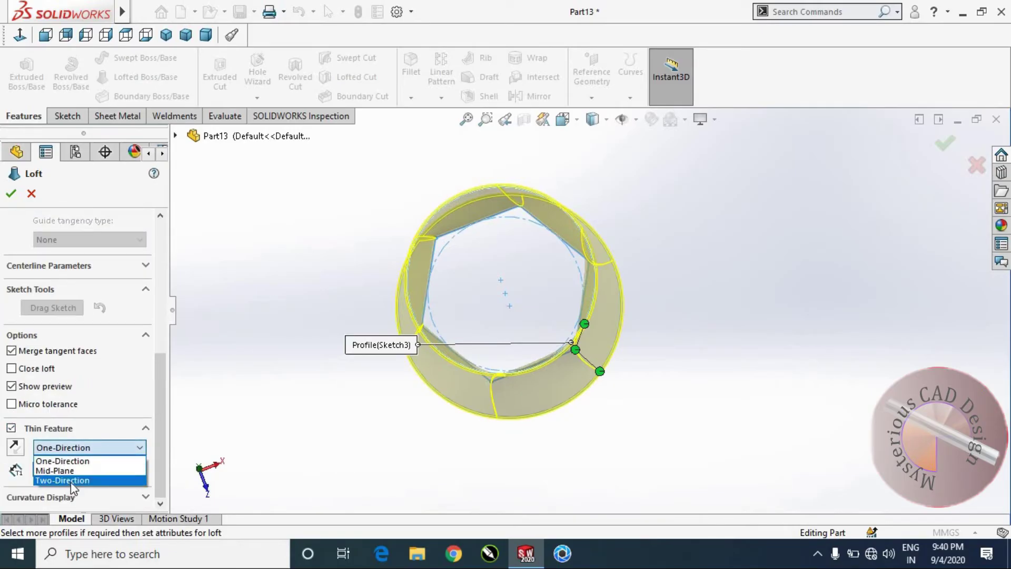
pyautogui.click(93, 478)
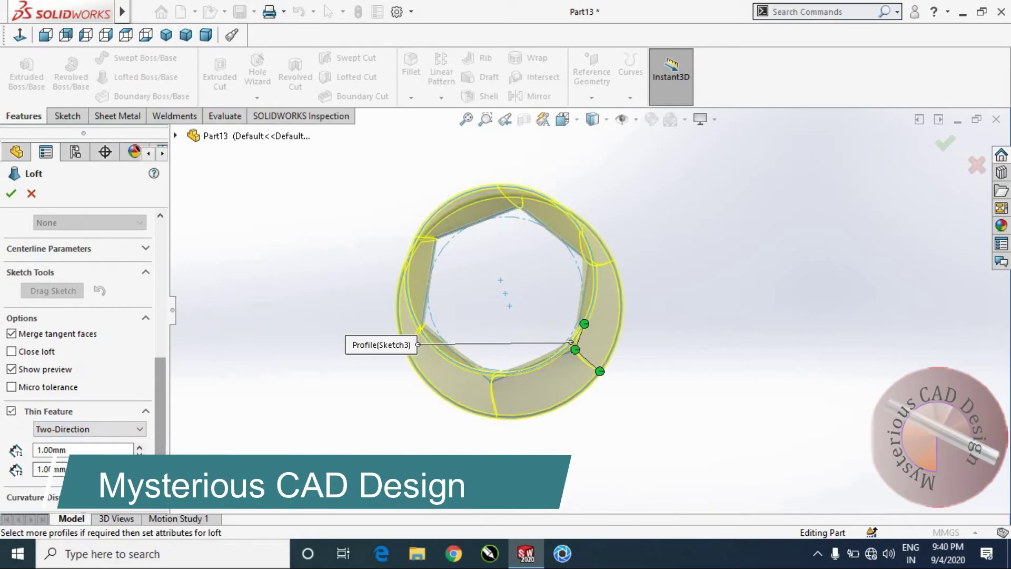
pyautogui.write('5')
pyautogui.press('Return')
# Step: Switch the thin wall type to Mid-Plane, keeping the 5.00mm thickness
pyautogui.click(96, 427)
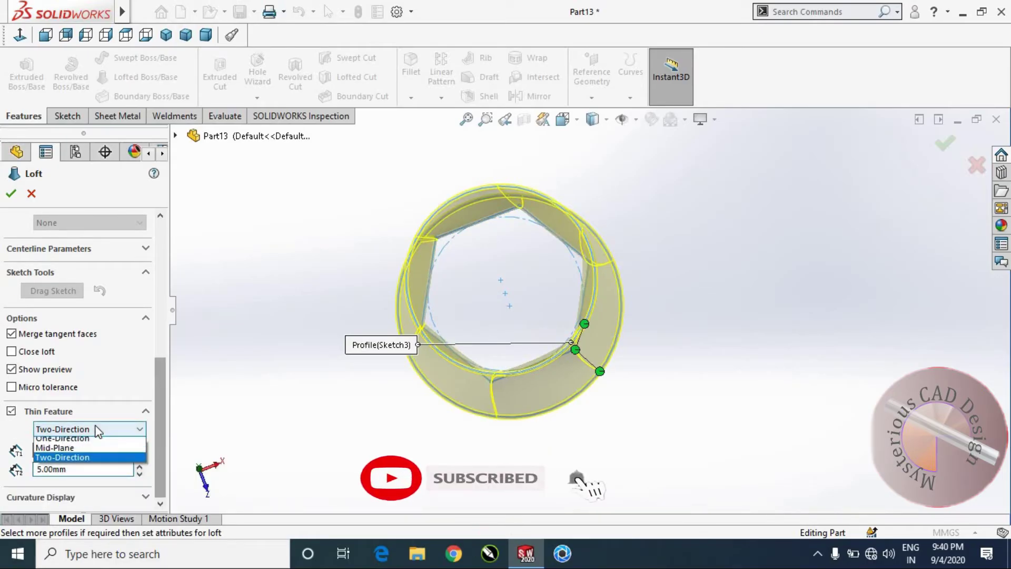
pyautogui.click(82, 452)
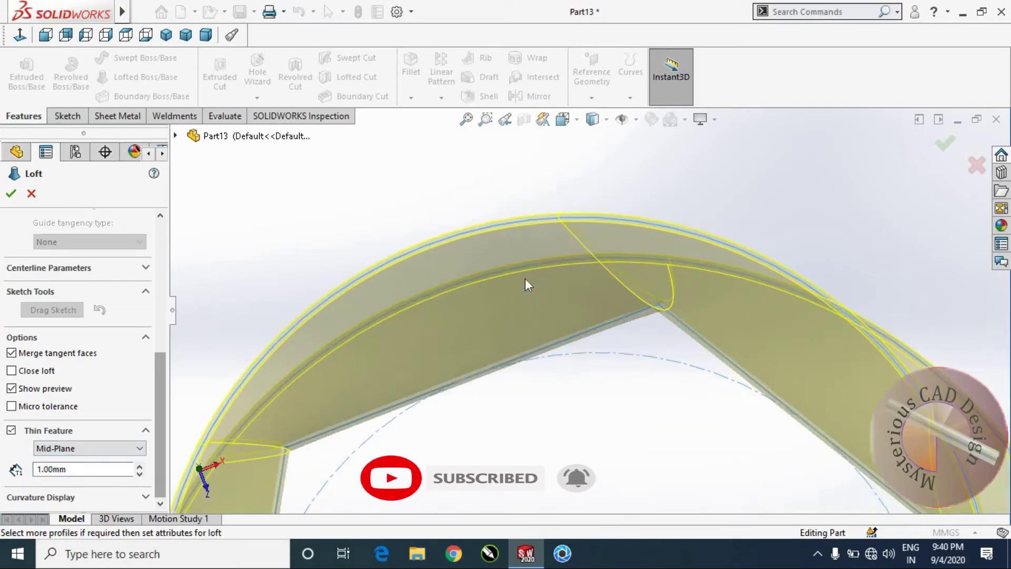
pyautogui.click(78, 469)
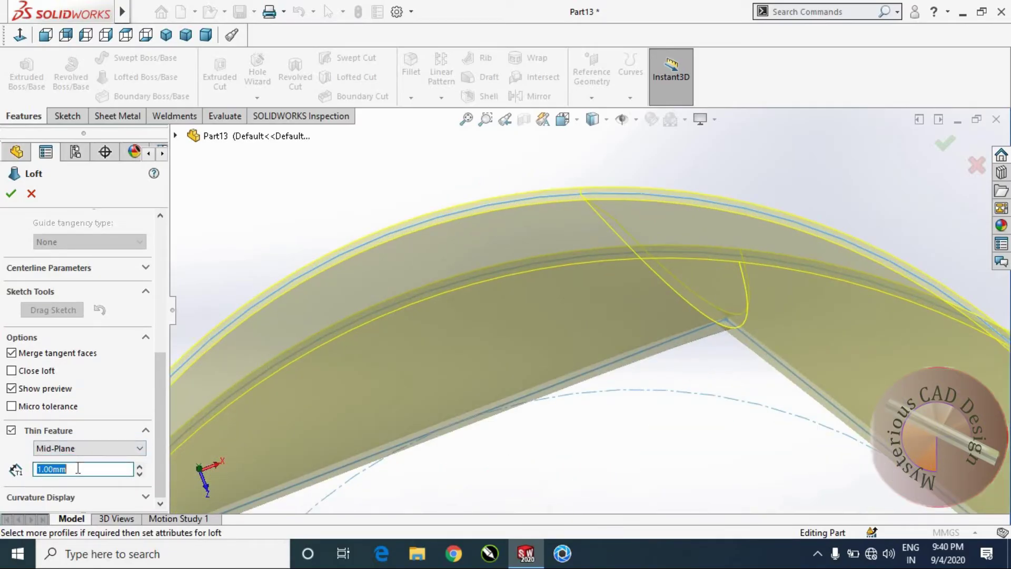
pyautogui.write('5')
pyautogui.scroll(3, 630, 307)
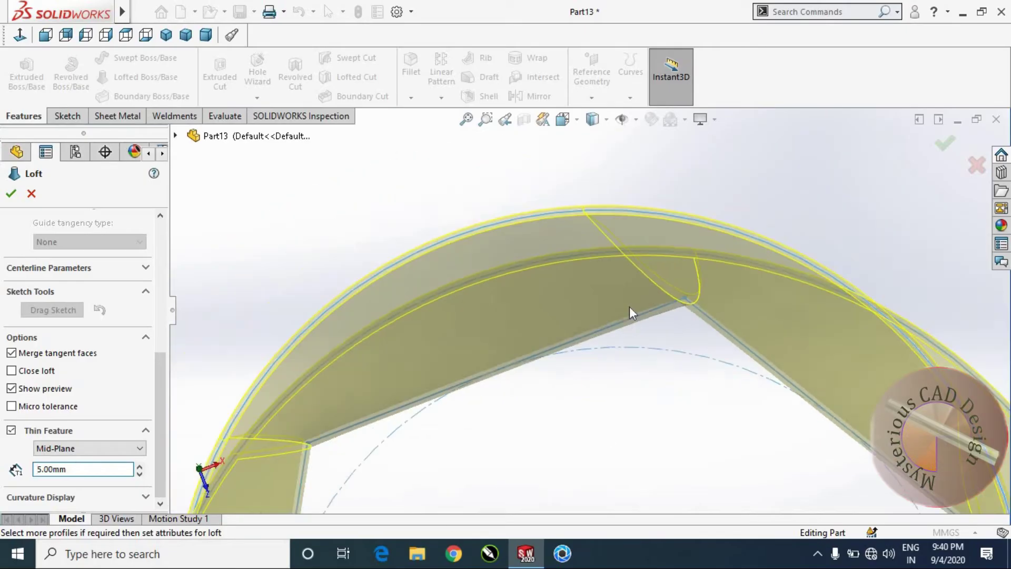
pyautogui.scroll(3, 609, 261)
pyautogui.moveTo(609, 261)
pyautogui.mouseDown(button='middle')
pyautogui.moveTo(669, 260)
pyautogui.moveTo(413, 425)
pyautogui.mouseUp(button='middle')
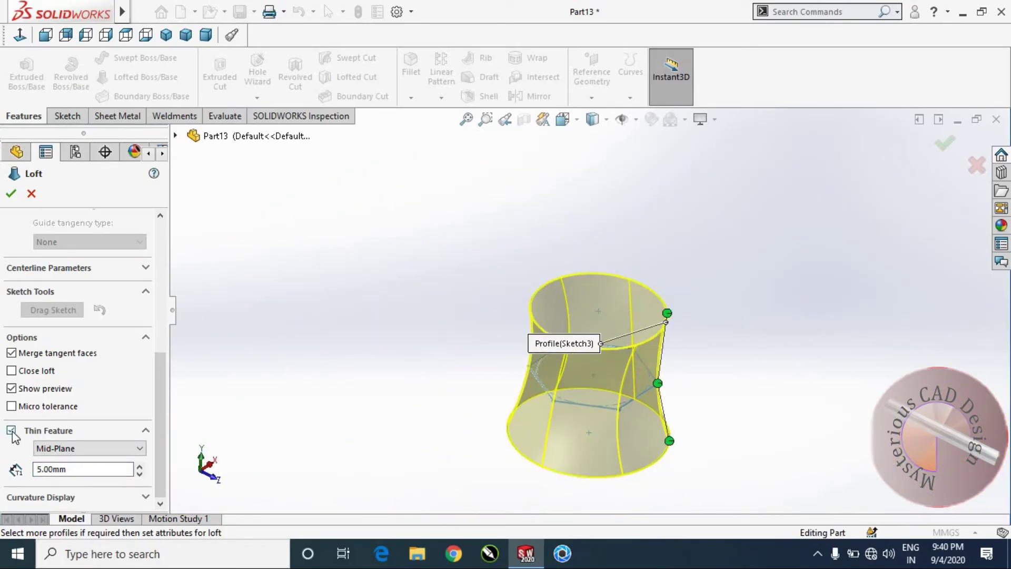
# Step: Turn off Thin Feature and create Loft1 as a full solid through the three profiles
pyautogui.click(34, 437)
pyautogui.moveTo(164, 411); pyautogui.dragTo(180, 302)
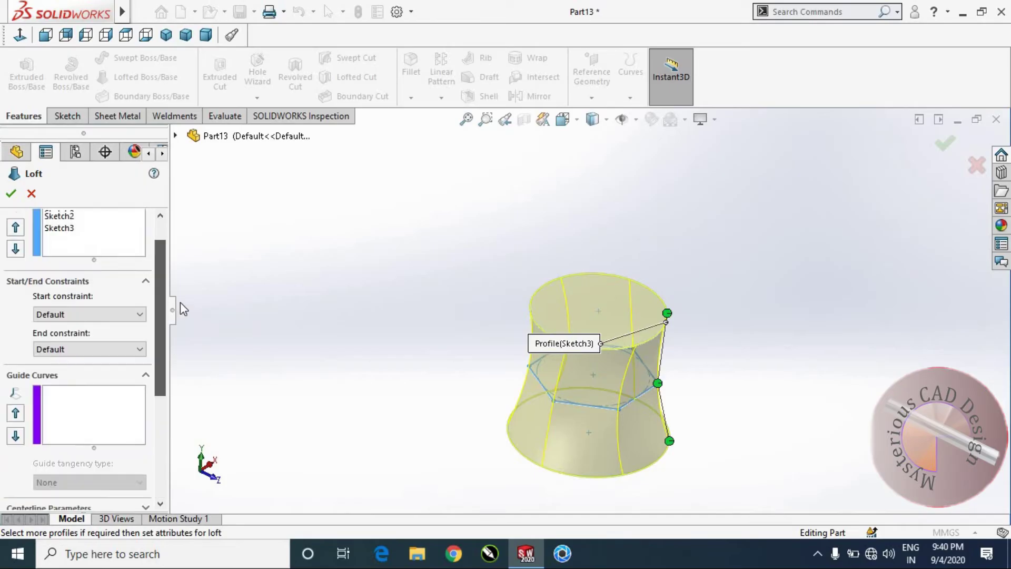
pyautogui.moveTo(526, 309); pyautogui.dragTo(521, 303, button='middle')
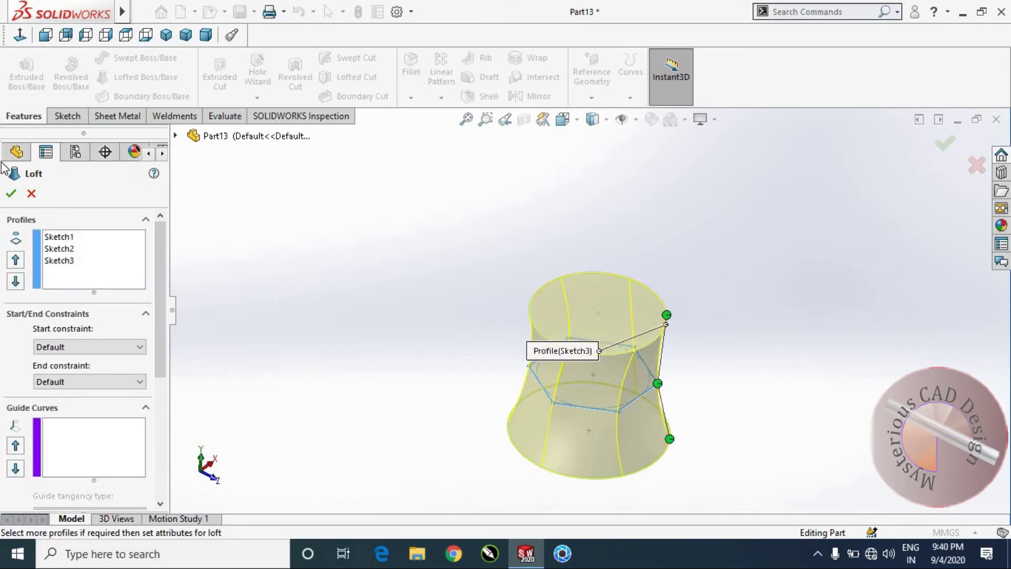
pyautogui.click(10, 190)
pyautogui.moveTo(564, 369)
pyautogui.mouseDown(button='middle')
pyautogui.moveTo(751, 360)
pyautogui.moveTo(685, 424)
pyautogui.moveTo(596, 337)
pyautogui.moveTo(743, 346)
pyautogui.moveTo(676, 390)
pyautogui.moveTo(632, 307)
pyautogui.mouseUp(button='middle')
pyautogui.moveTo(634, 331); pyautogui.dragTo(131, 296, button='middle')
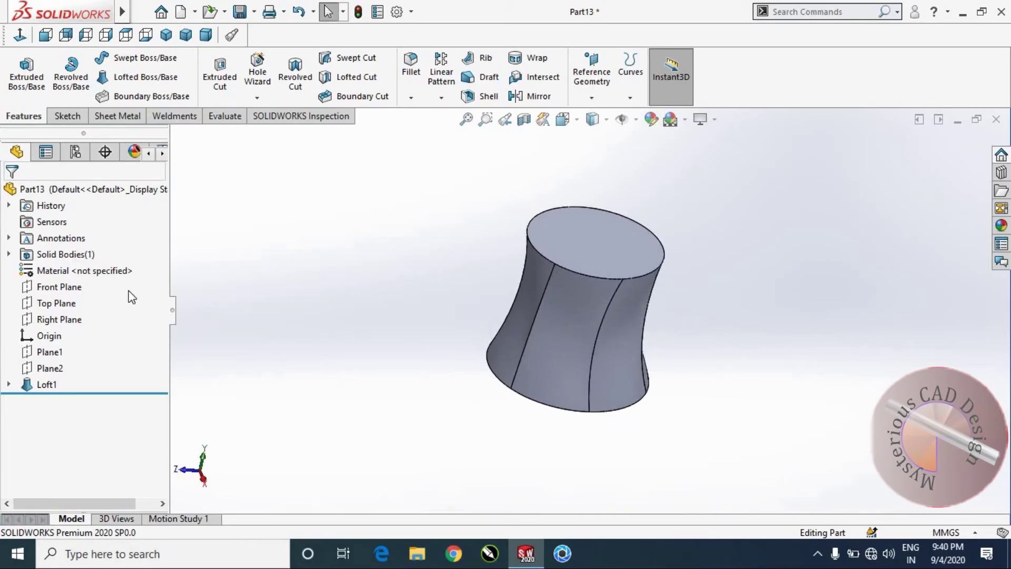
# Step: Delete Loft1, keeping the three profile sketches
pyautogui.click(45, 386)
pyautogui.rightClick(45, 386)
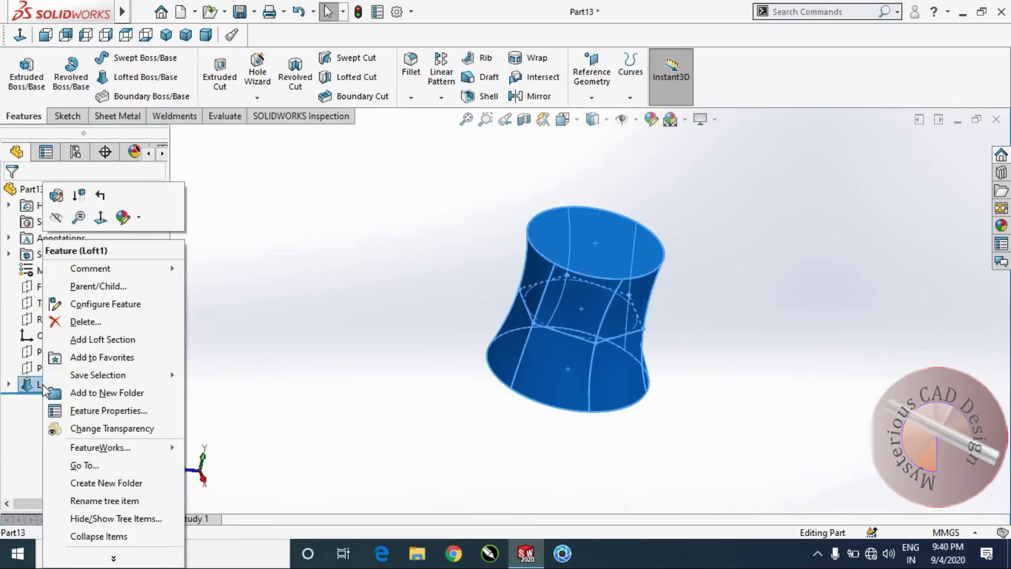
pyautogui.click(80, 322)
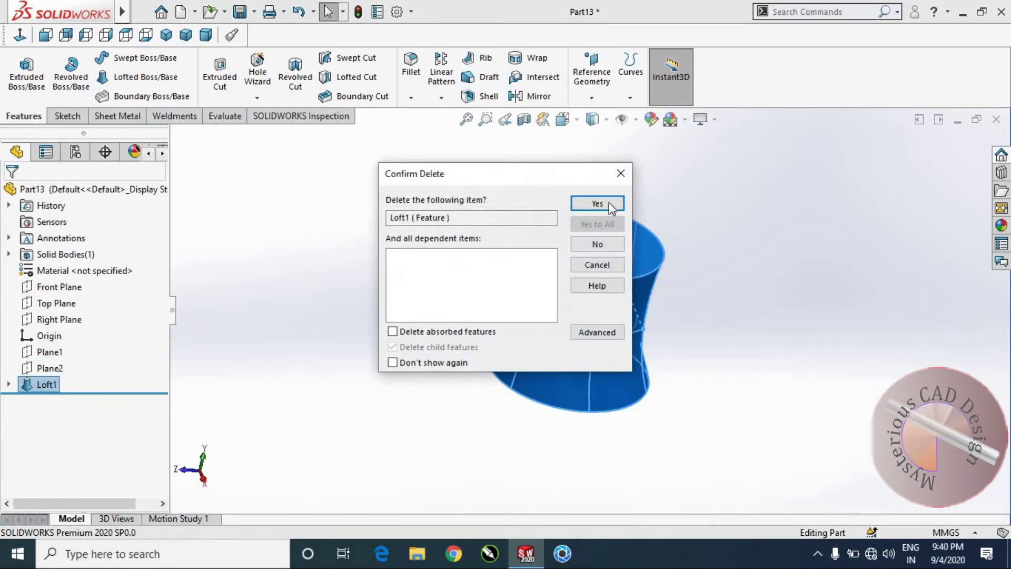
pyautogui.moveTo(453, 300)
pyautogui.mouseDown(button='middle')
pyautogui.moveTo(497, 255)
pyautogui.moveTo(515, 293)
pyautogui.moveTo(93, 327)
pyautogui.mouseUp(button='middle')
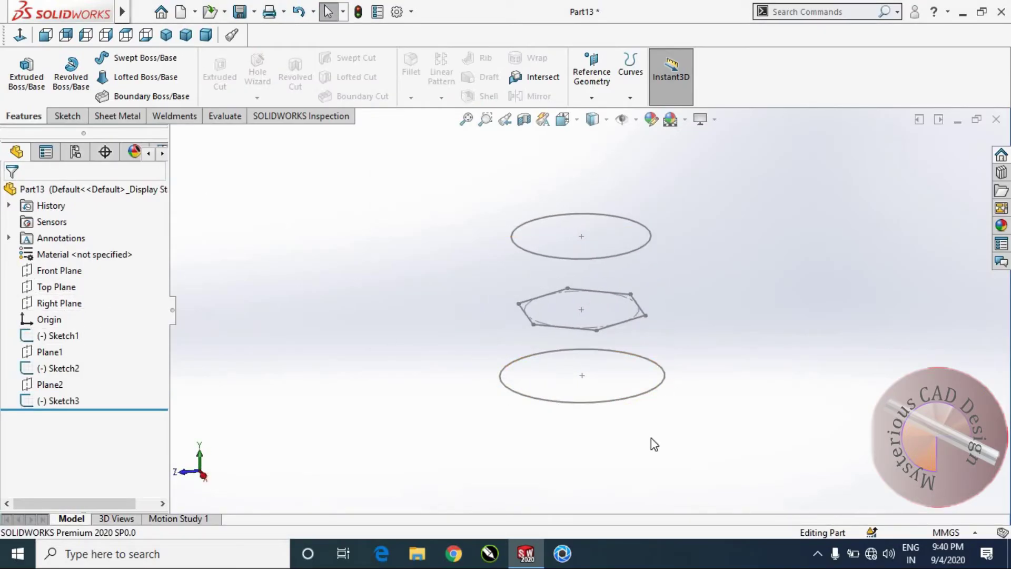
pyautogui.moveTo(675, 324)
pyautogui.mouseDown(button='middle')
pyautogui.moveTo(541, 294)
pyautogui.moveTo(541, 312)
pyautogui.moveTo(527, 316)
pyautogui.mouseUp(button='middle')
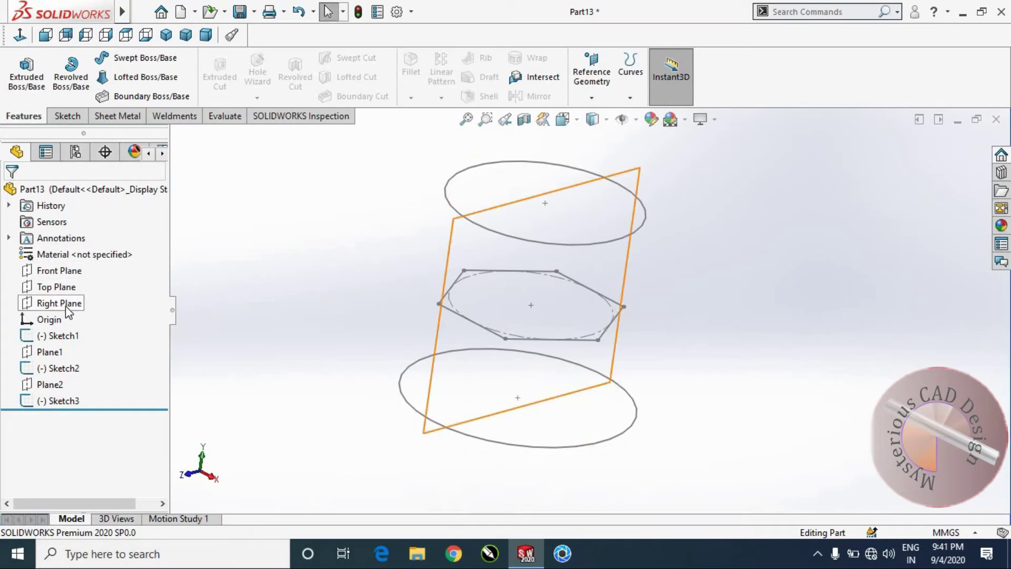
# Step: Select the Front Plane, view it face-on, and bring up the sketch tools
pyautogui.click(65, 305)
pyautogui.click(52, 278)
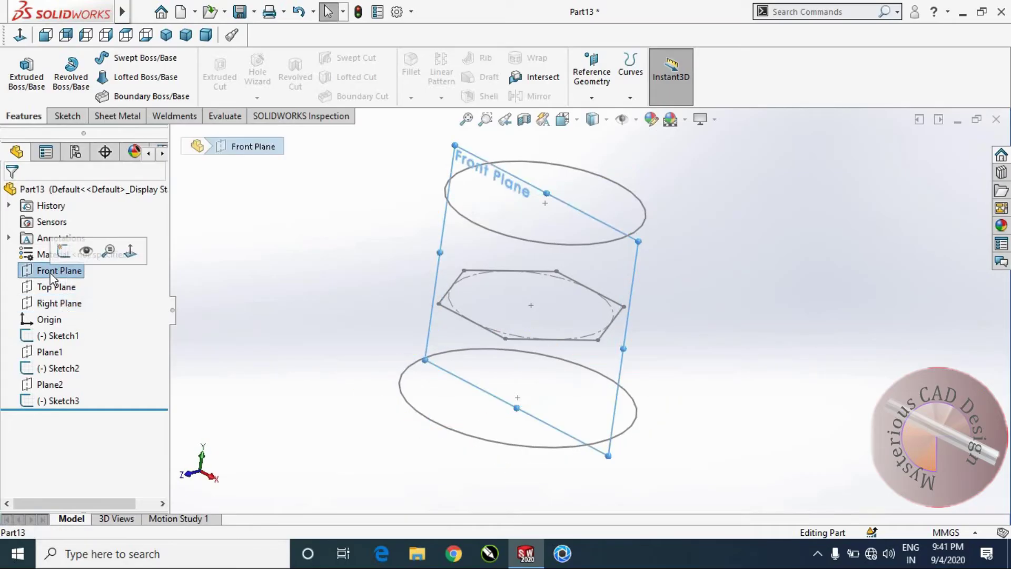
pyautogui.click(243, 300)
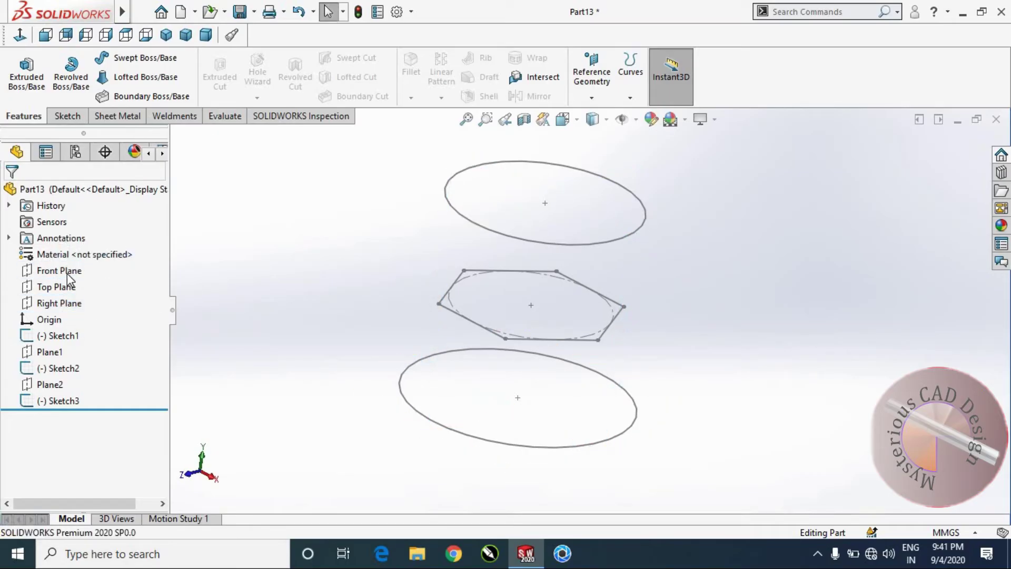
pyautogui.click(117, 272)
pyautogui.click(151, 250)
pyautogui.click(68, 116)
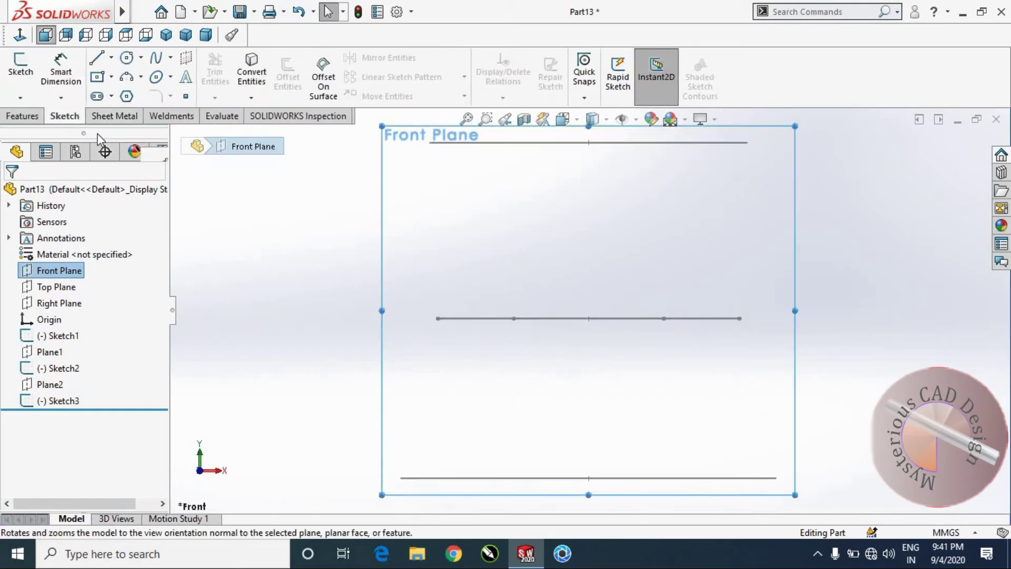
# Step: Draw a five-point spline from the bottom circle past the hexagon to the top circle
pyautogui.click(155, 59)
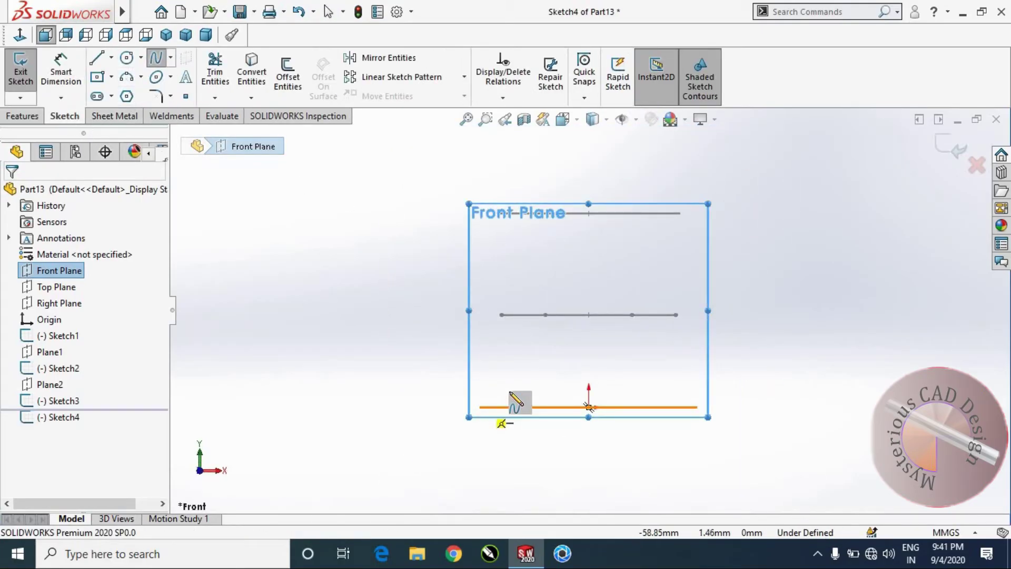
pyautogui.click(481, 407)
pyautogui.click(510, 382)
pyautogui.click(502, 315)
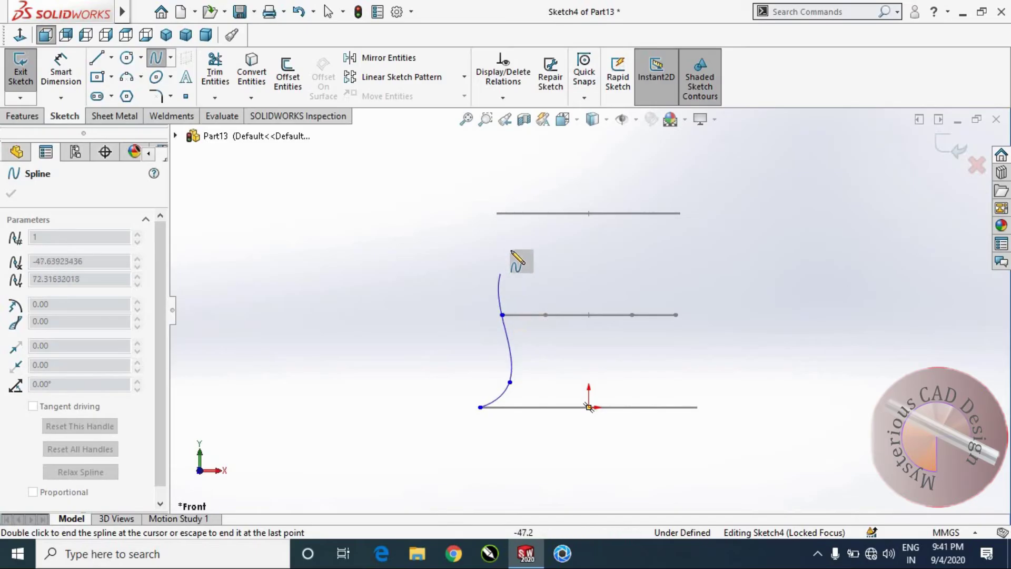
pyautogui.click(504, 270)
pyautogui.click(498, 214)
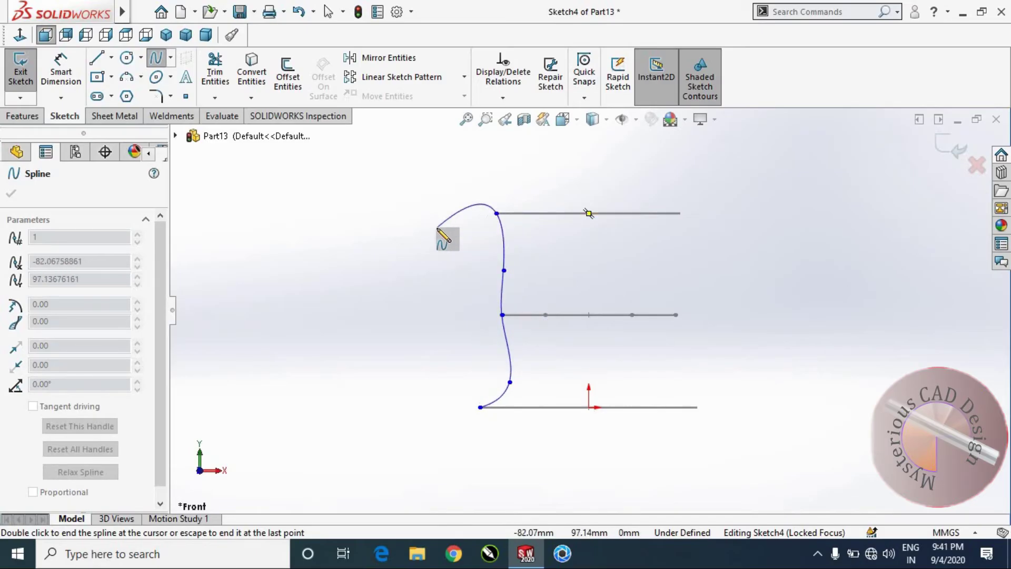
pyautogui.press('Escape')
pyautogui.moveTo(558, 263); pyautogui.dragTo(824, 280, button='middle')
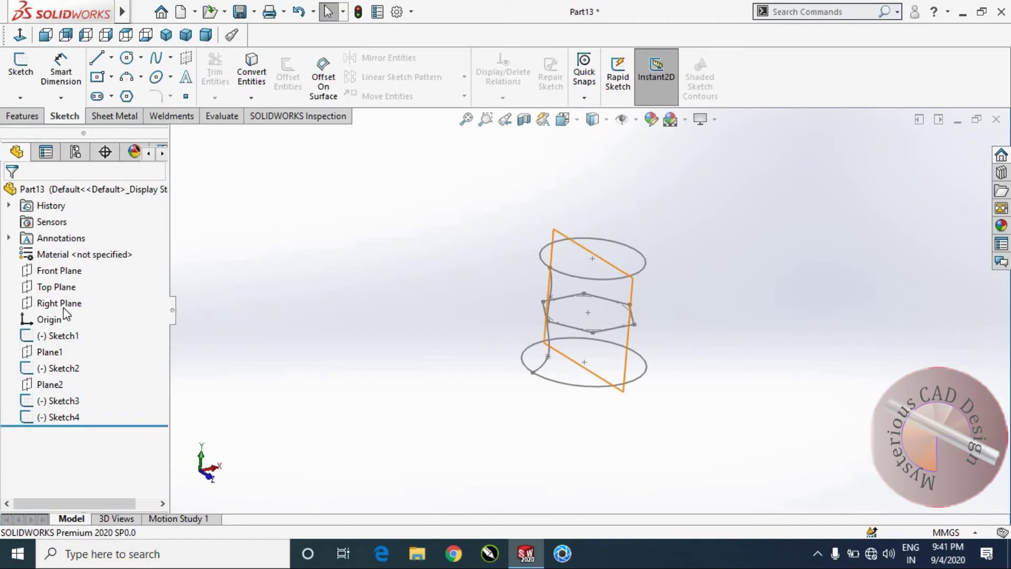
# Step: On the Right Plane, draw a spline from the bottom circle through the hexagon to the top circle
pyautogui.click(66, 272)
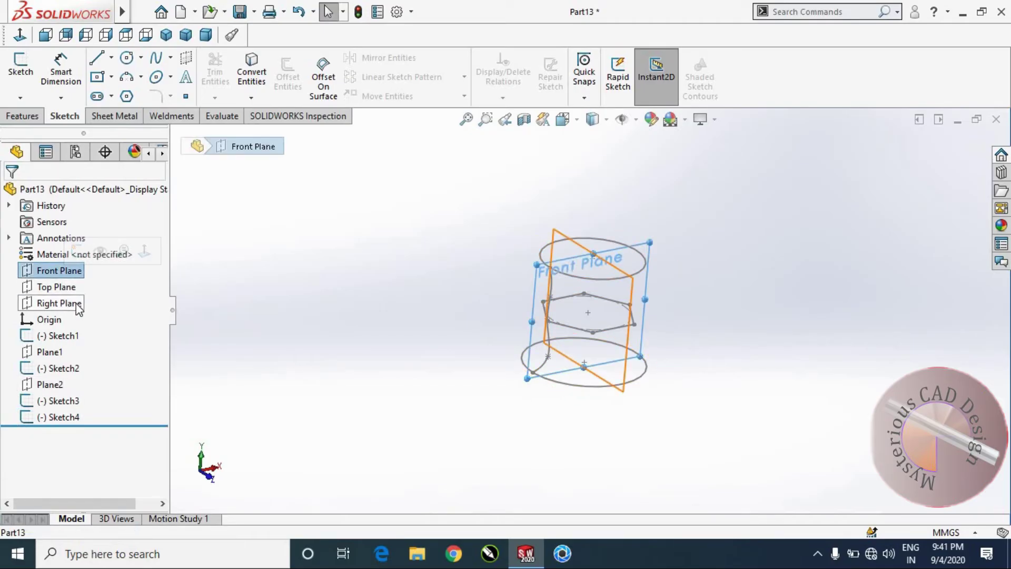
pyautogui.click(81, 306)
pyautogui.click(152, 279)
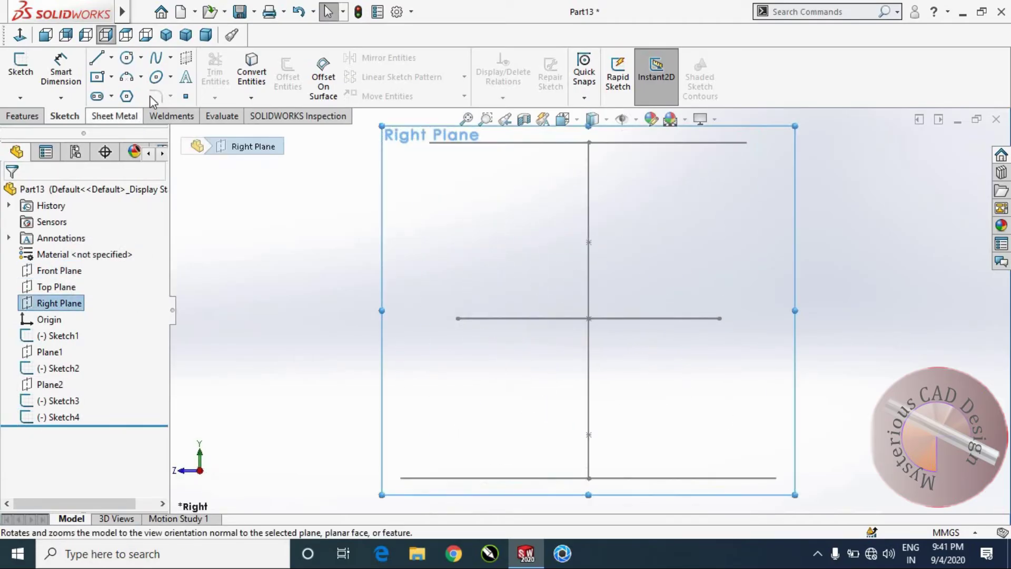
pyautogui.click(401, 477)
pyautogui.click(484, 424)
pyautogui.click(459, 318)
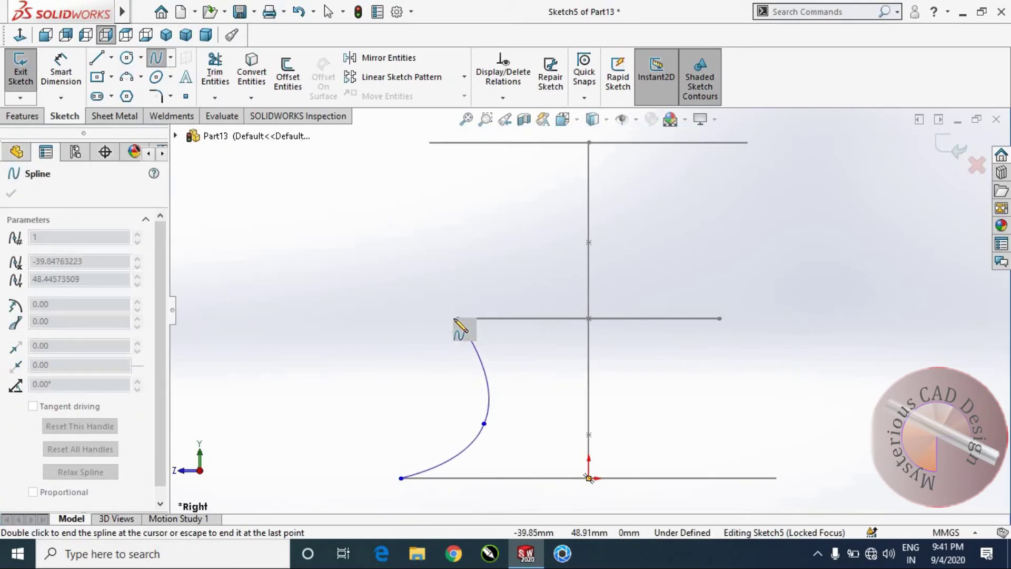
pyautogui.click(482, 241)
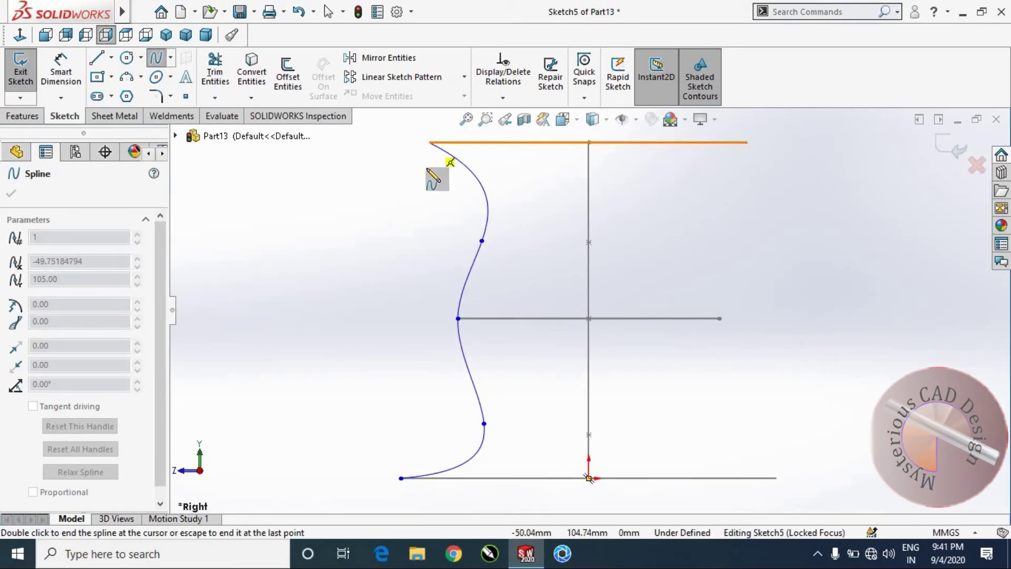
pyautogui.click(431, 142)
# Step: Check the new spline in 3D and exit Sketch5
pyautogui.moveTo(412, 177); pyautogui.dragTo(519, 316, button='middle')
pyautogui.scroll(-3, 518, 316)
pyautogui.scroll(-3, 519, 313)
pyautogui.scroll(-2, 511, 307)
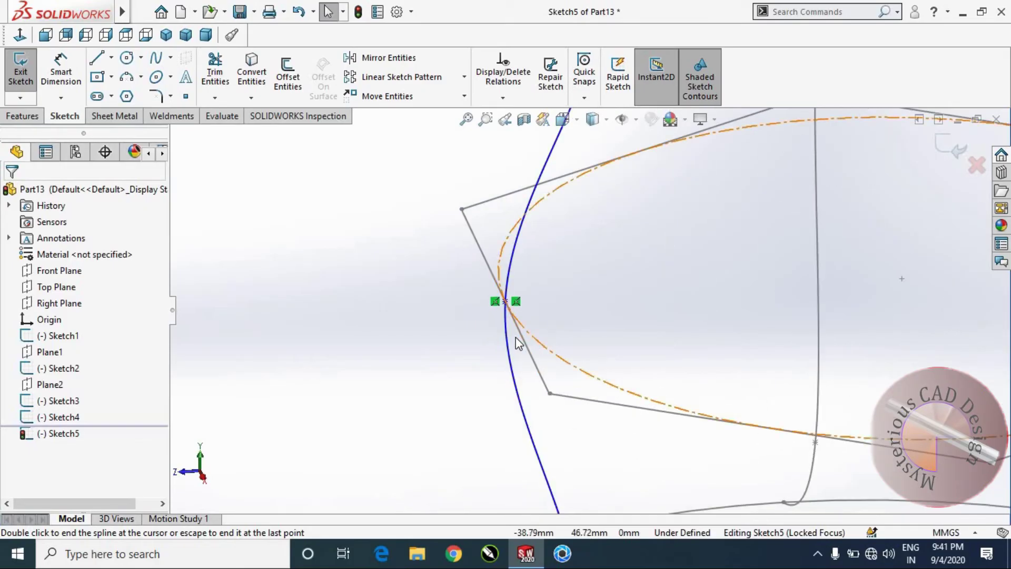
pyautogui.scroll(2, 410, 281)
pyautogui.scroll(2, 545, 365)
pyautogui.scroll(2, 532, 429)
pyautogui.scroll(-4, 506, 385)
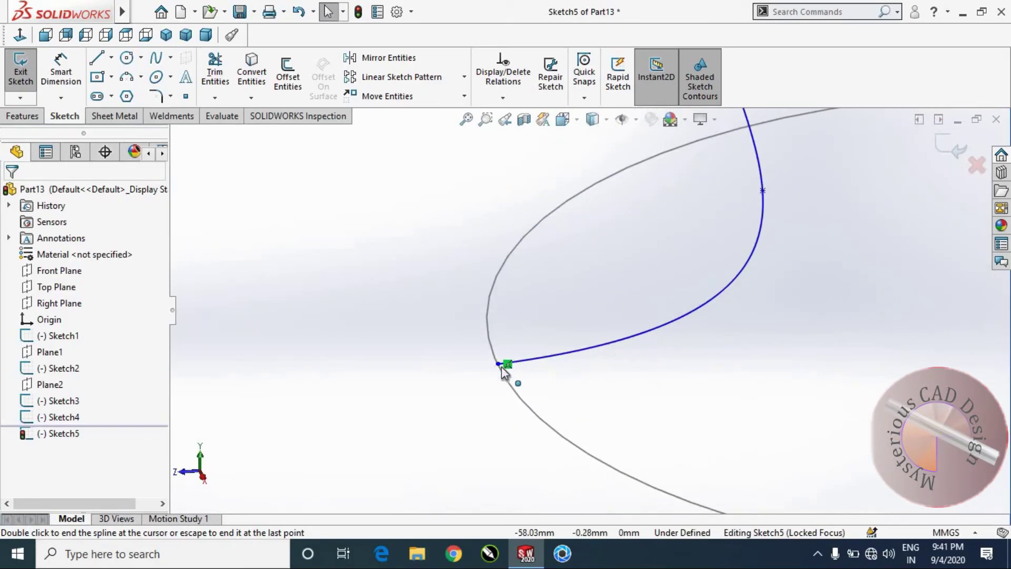
pyautogui.scroll(3, 614, 319)
pyautogui.moveTo(614, 320)
pyautogui.mouseDown(button='middle')
pyautogui.moveTo(660, 212)
pyautogui.moveTo(637, 303)
pyautogui.mouseUp(button='middle')
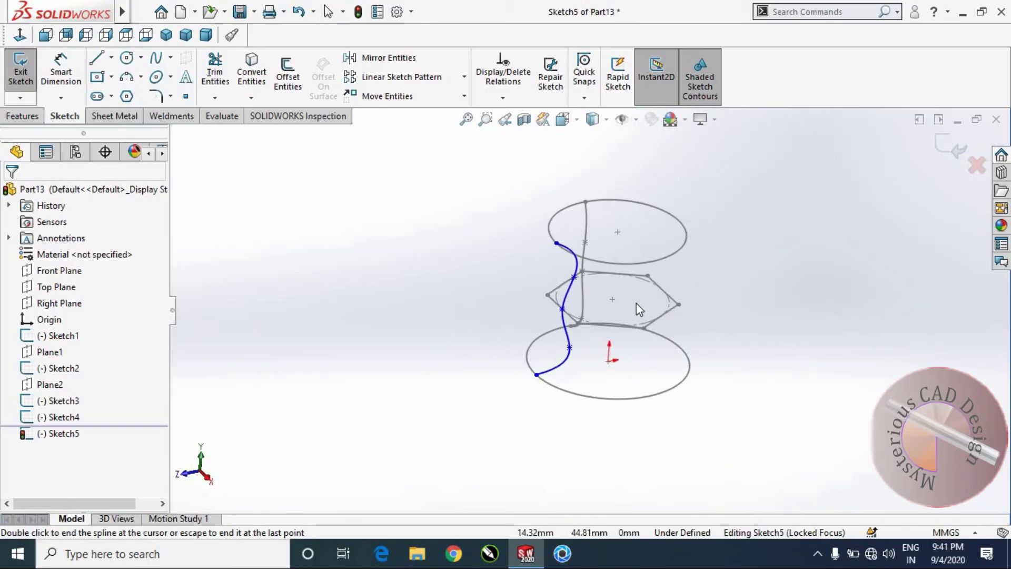
pyautogui.click(957, 156)
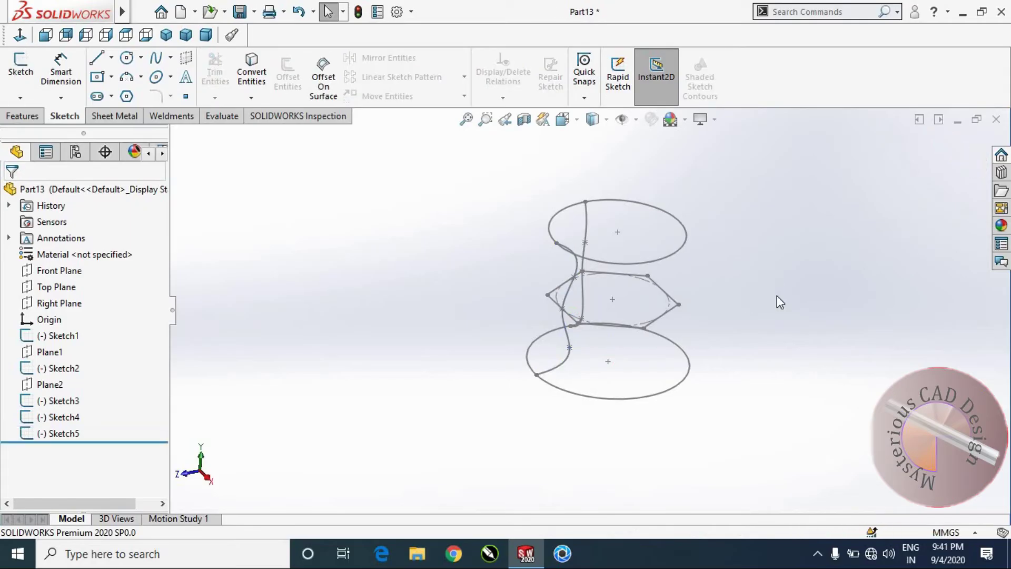
pyautogui.click(16, 119)
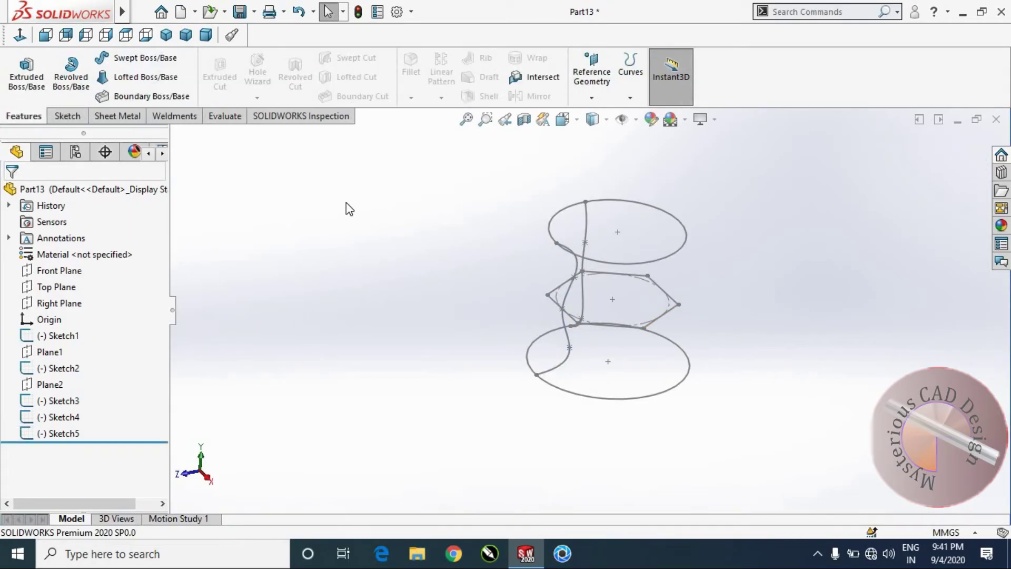
# Step: Start a loft with Sketch1–3 as profiles and Sketch5 and Sketch4 as guide curves
pyautogui.click(138, 83)
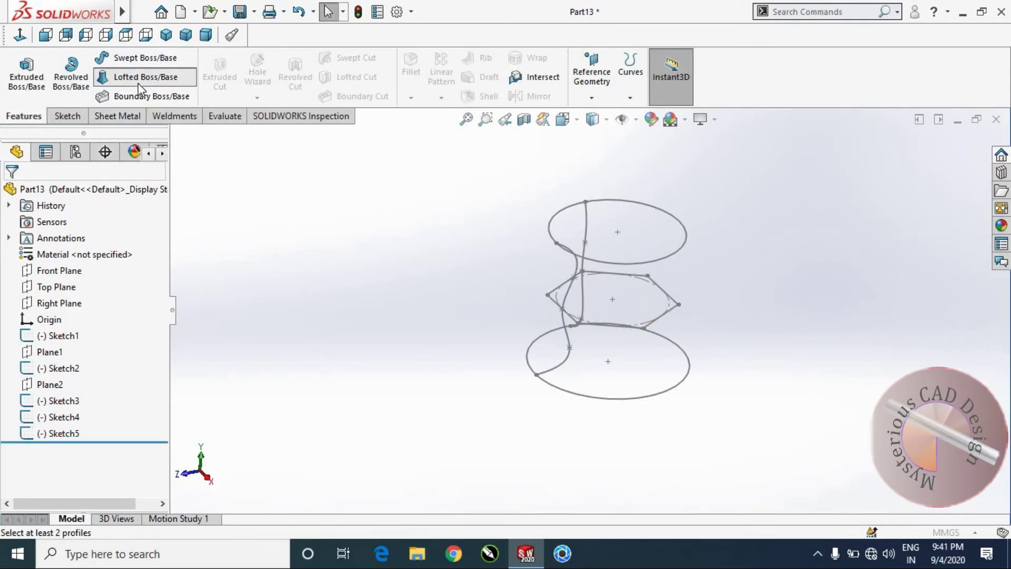
pyautogui.click(598, 397)
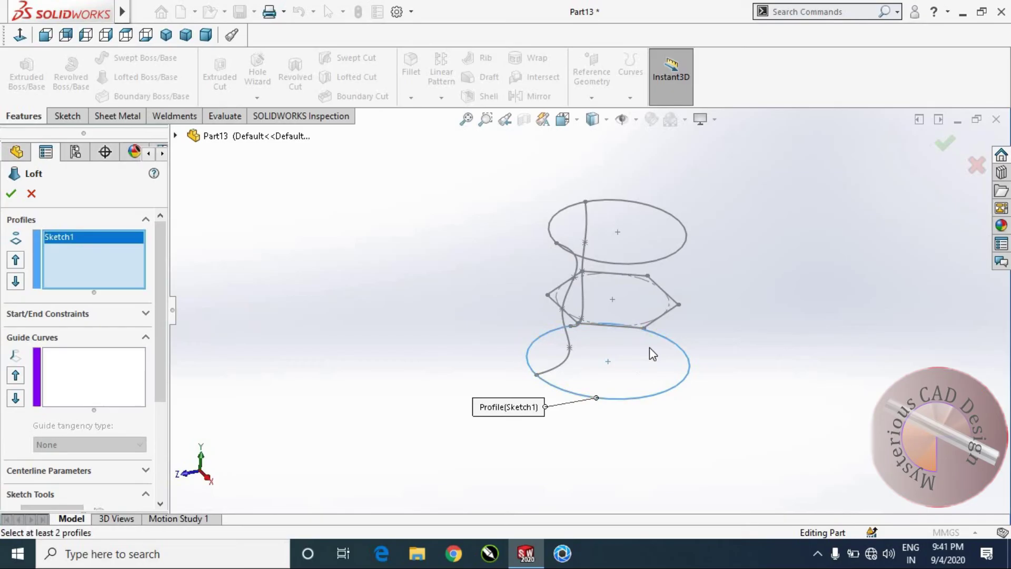
pyautogui.click(664, 275)
pyautogui.click(666, 258)
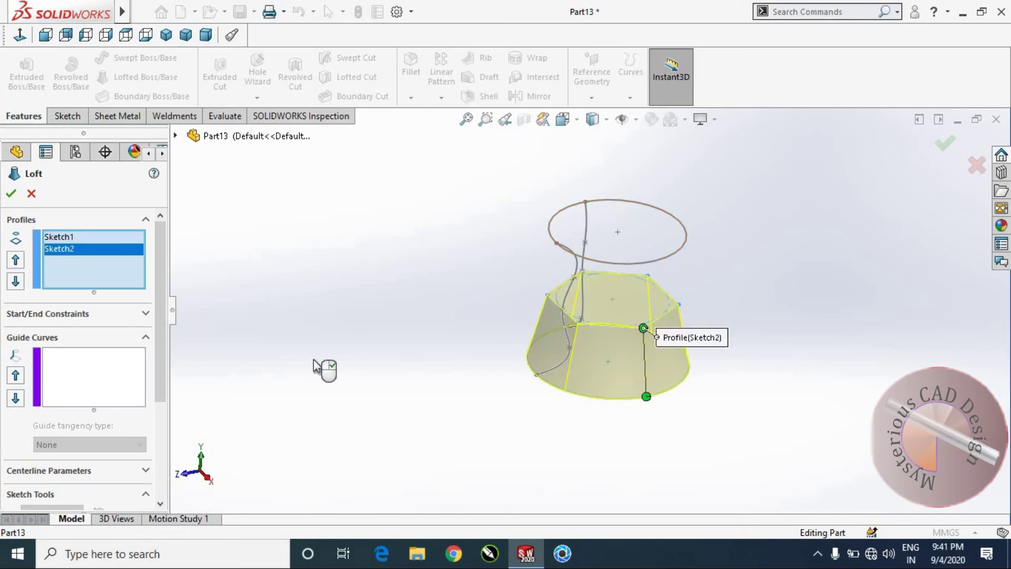
pyautogui.click(90, 379)
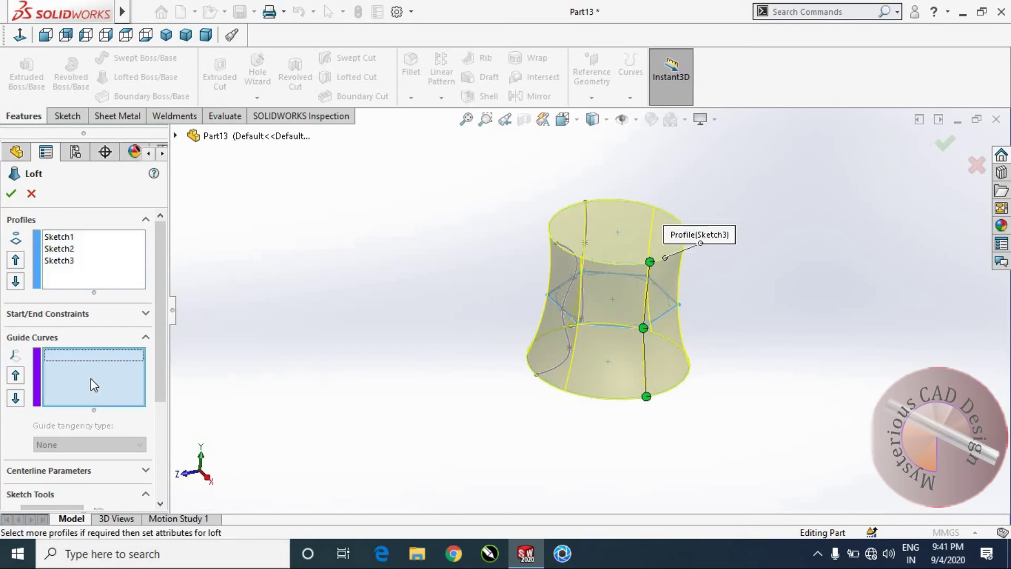
pyautogui.click(565, 334)
pyautogui.moveTo(718, 332)
pyautogui.mouseDown(button='middle')
pyautogui.moveTo(693, 357)
pyautogui.moveTo(632, 304)
pyautogui.moveTo(730, 339)
pyautogui.moveTo(769, 380)
pyautogui.mouseUp(button='middle')
pyautogui.click(630, 305)
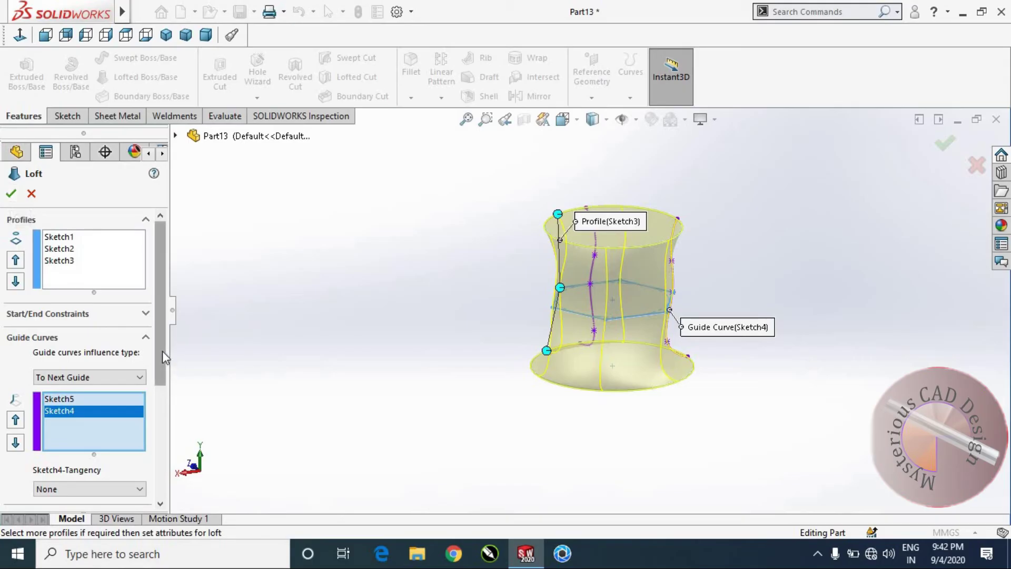
pyautogui.scroll(-2, 162, 350)
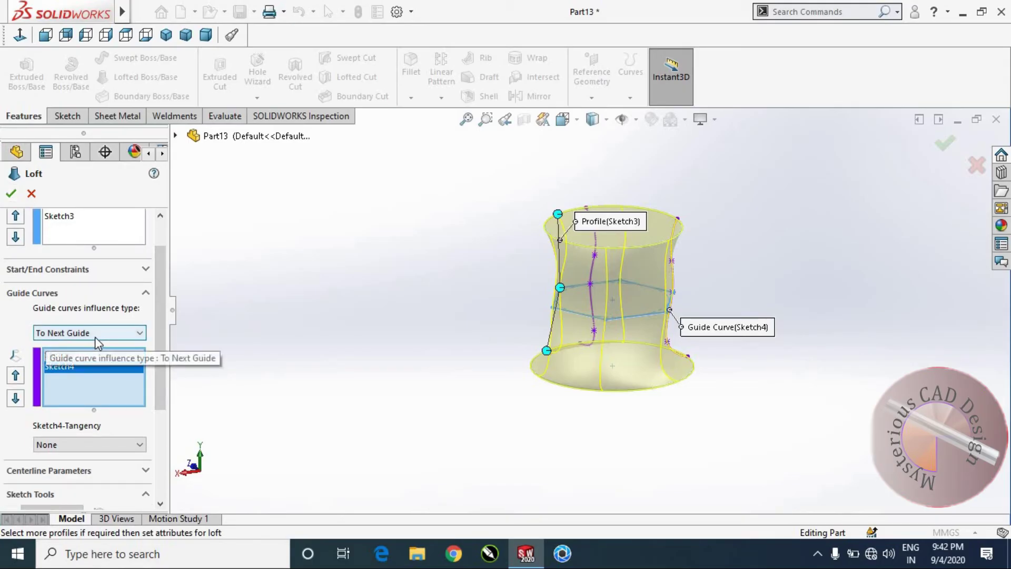
# Step: Set the guide curve influence to Global and accept the loft
pyautogui.click(95, 334)
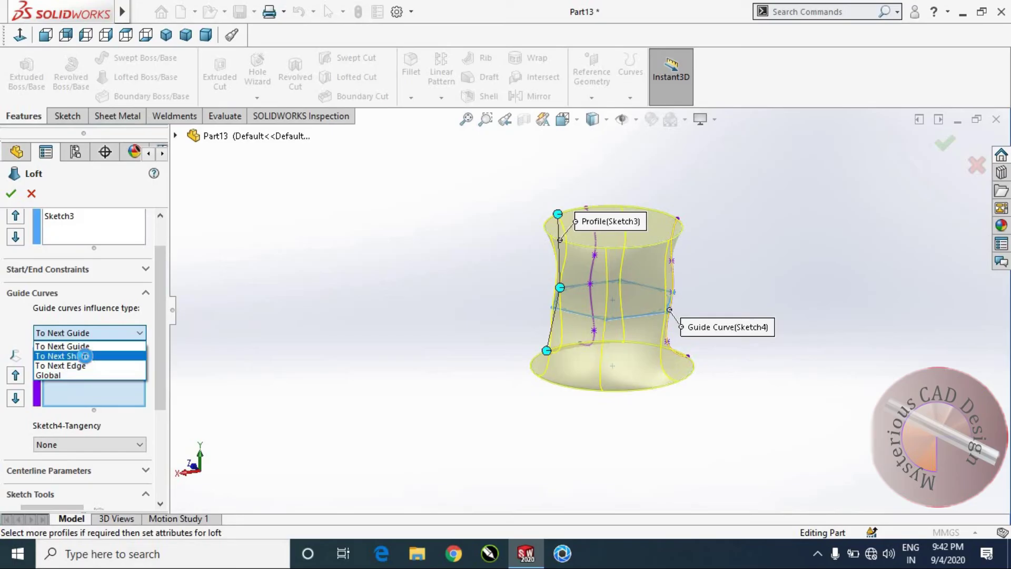
pyautogui.click(84, 356)
pyautogui.click(75, 337)
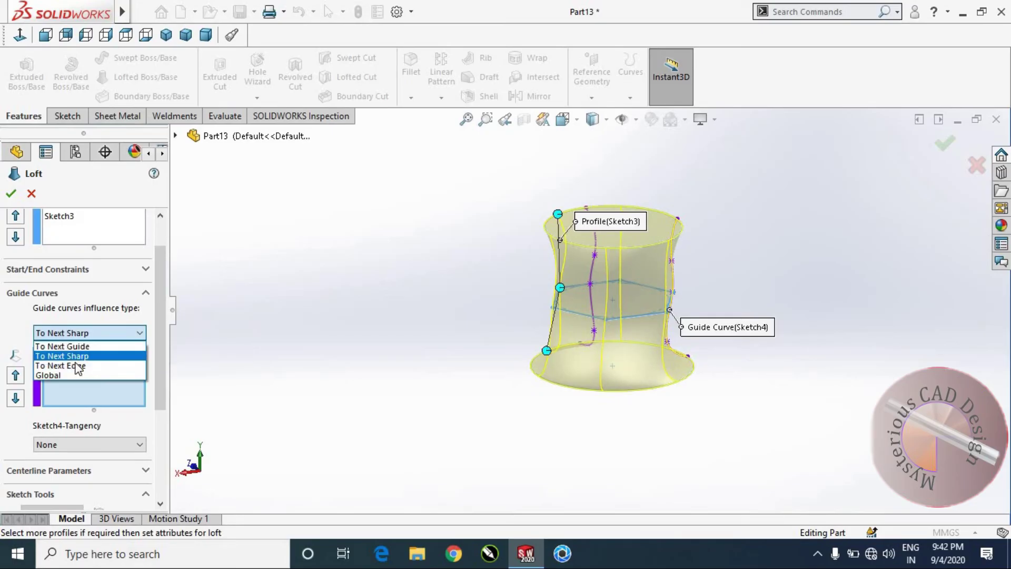
pyautogui.click(78, 366)
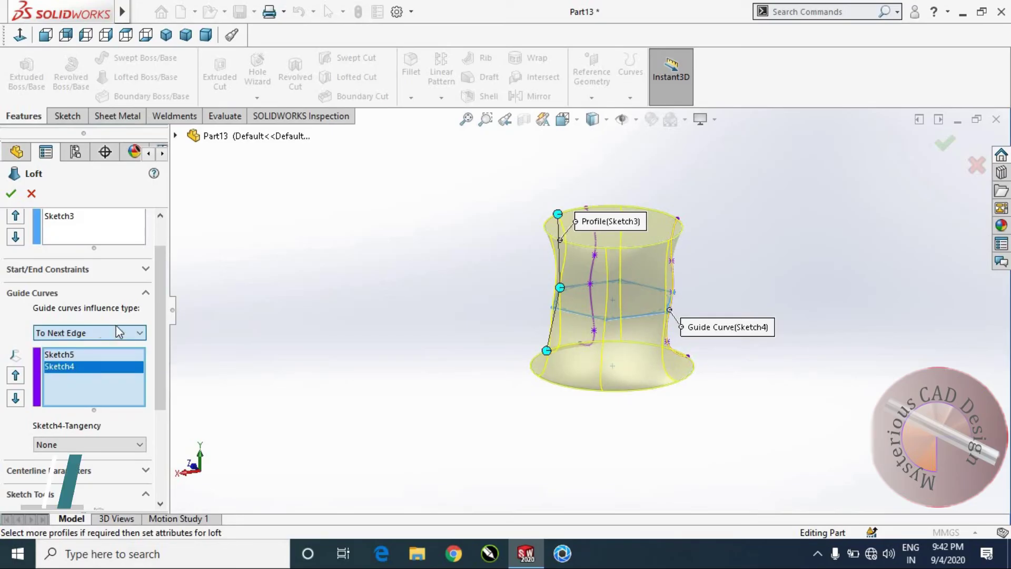
pyautogui.click(90, 337)
pyautogui.click(72, 379)
pyautogui.moveTo(366, 344)
pyautogui.mouseDown(button='middle')
pyautogui.moveTo(381, 379)
pyautogui.moveTo(332, 339)
pyautogui.moveTo(222, 321)
pyautogui.mouseUp(button='middle')
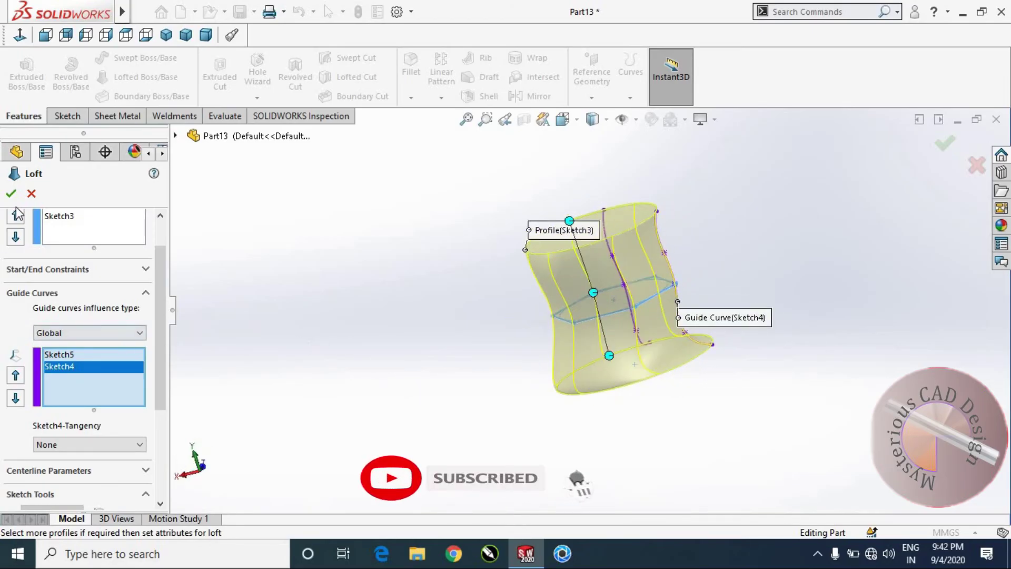
pyautogui.press('Return')
# Step: Inspect the finished Loft2 solid and start a new document with Ctrl+N
pyautogui.moveTo(747, 359)
pyautogui.mouseDown(button='middle')
pyautogui.moveTo(569, 266)
pyautogui.moveTo(765, 300)
pyautogui.moveTo(707, 332)
pyautogui.moveTo(639, 287)
pyautogui.moveTo(614, 293)
pyautogui.moveTo(680, 349)
pyautogui.mouseUp(button='middle')
pyautogui.scroll(-2, 677, 348)
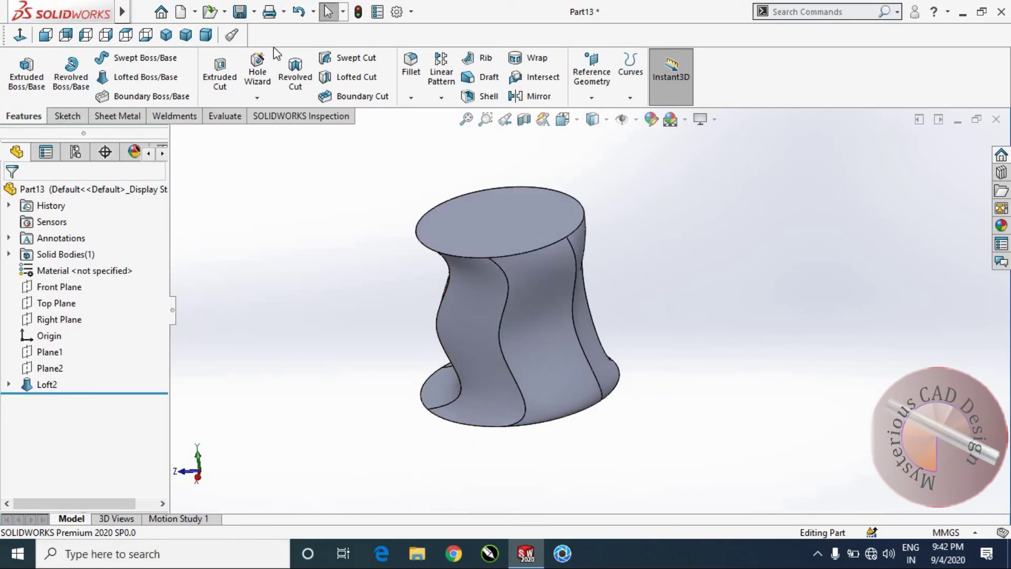
pyautogui.hotkey('ctrl', 'n')
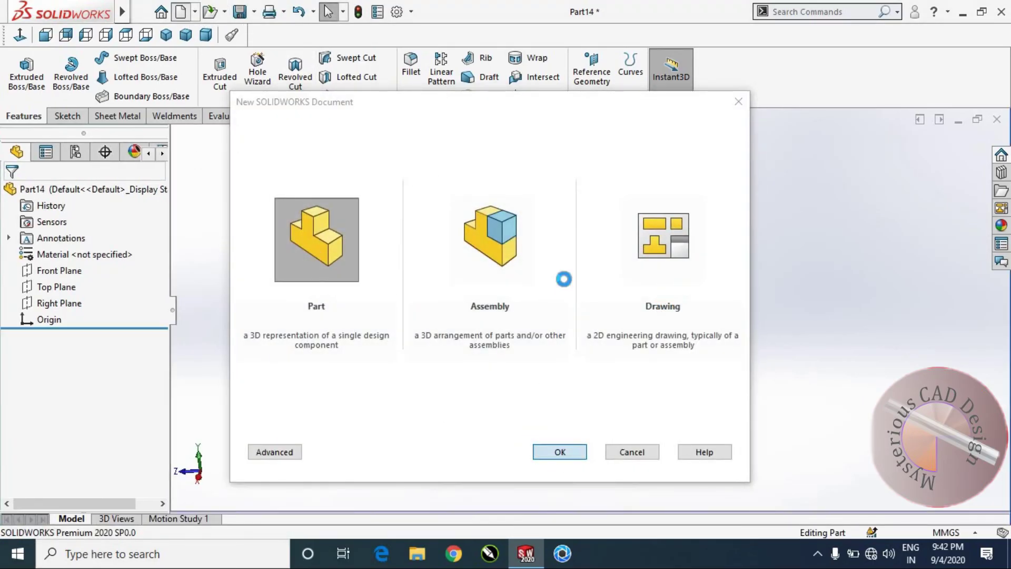
# Step: Sketch a circle of radius about 36.64 centred on the origin on the Top Plane
pyautogui.click(65, 287)
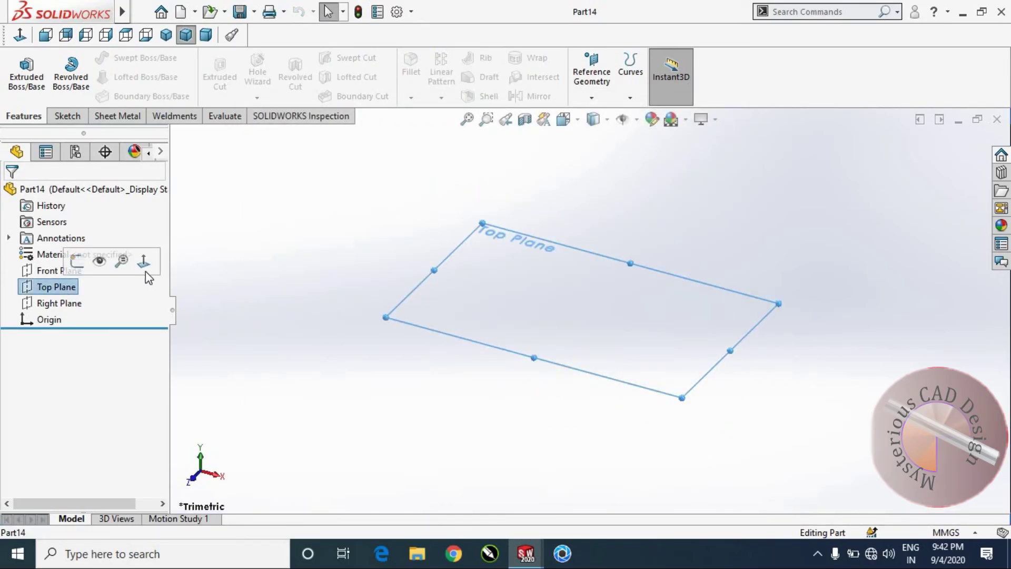
pyautogui.click(144, 264)
pyautogui.click(64, 116)
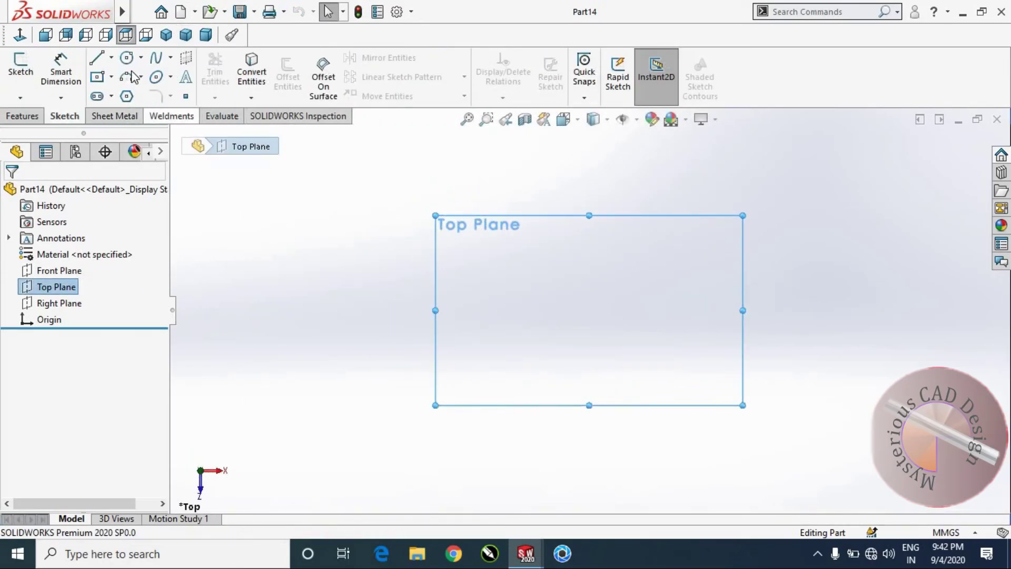
pyautogui.click(589, 311)
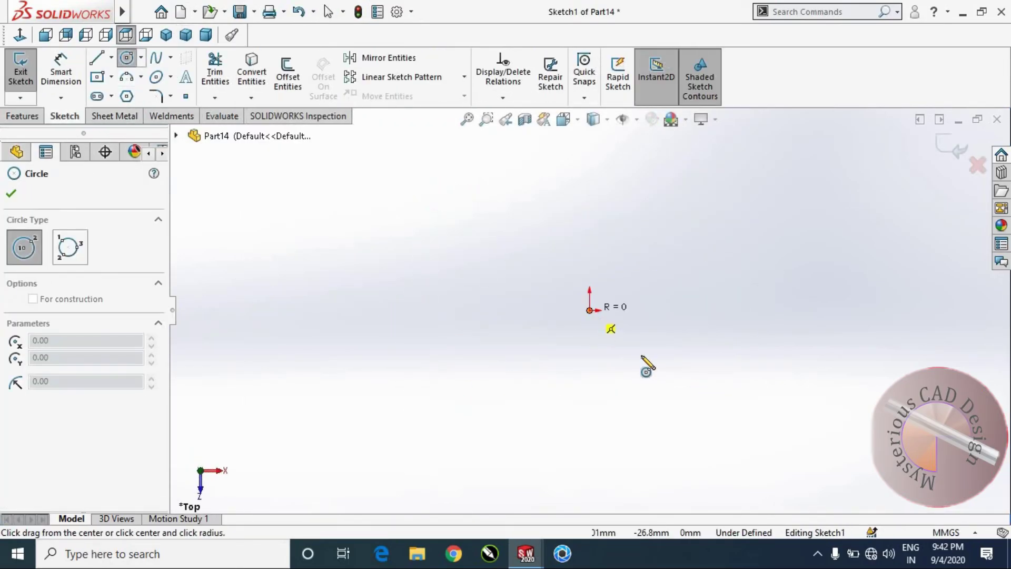
pyautogui.click(638, 351)
pyautogui.press('Escape')
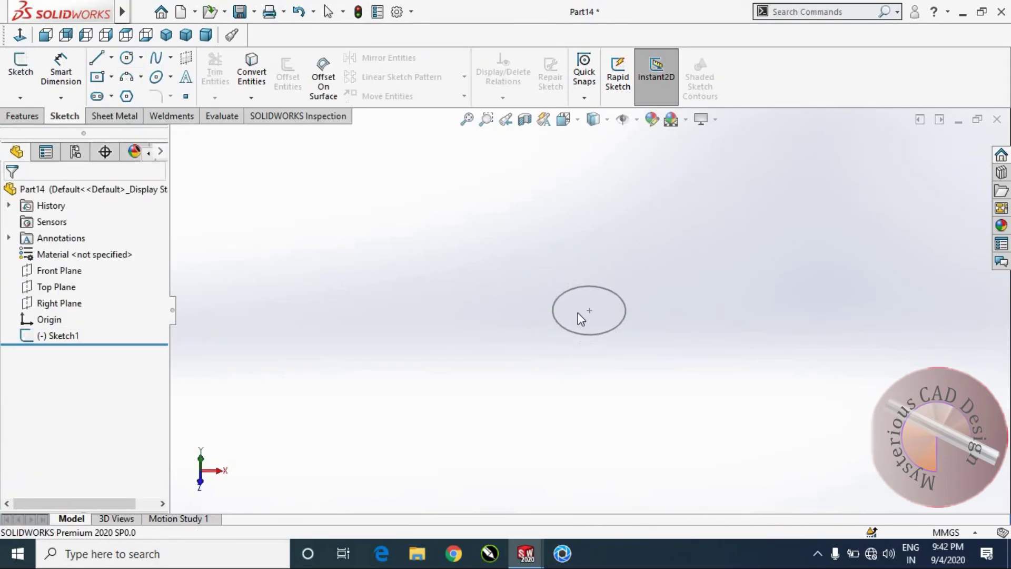
# Step: On the Right Plane, sketch an arc starting at the origin and rising up to the right
pyautogui.click(86, 305)
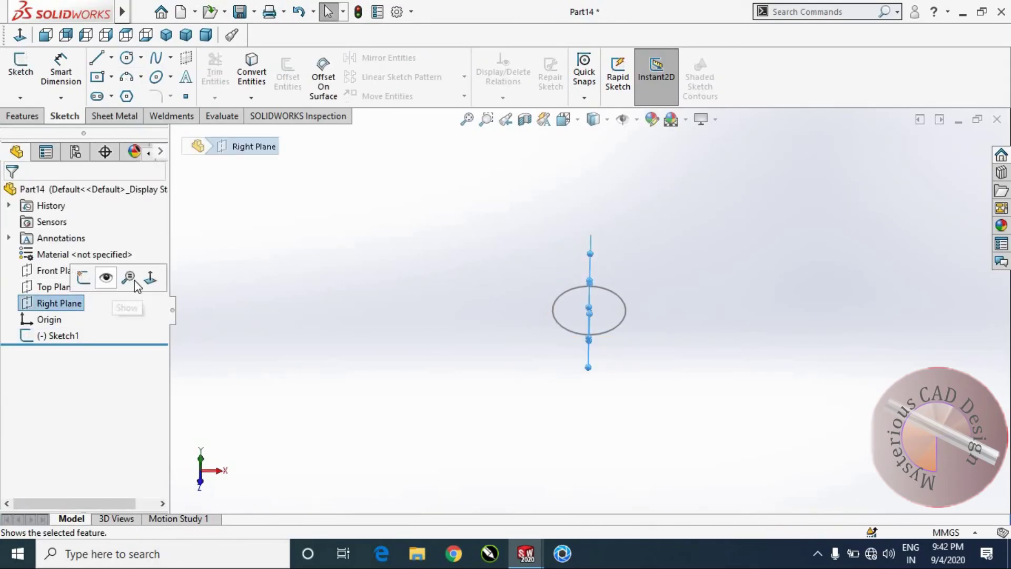
pyautogui.click(152, 276)
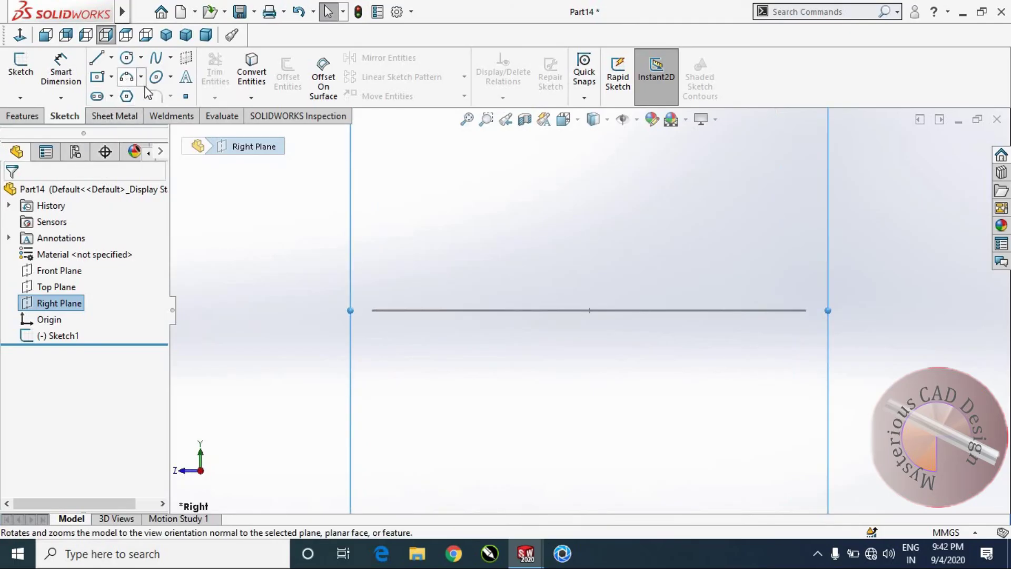
pyautogui.click(127, 77)
pyautogui.click(590, 310)
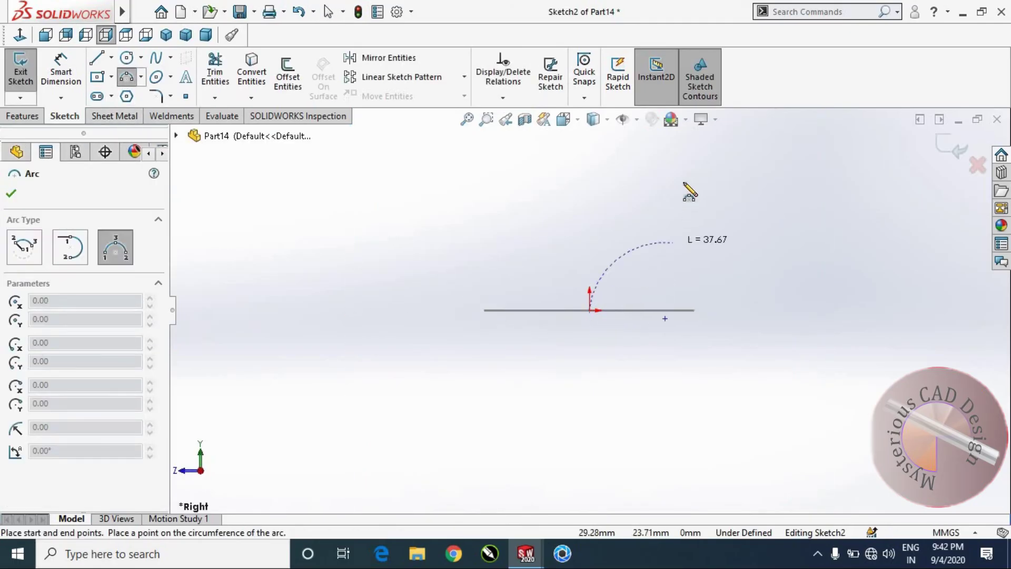
pyautogui.click(707, 167)
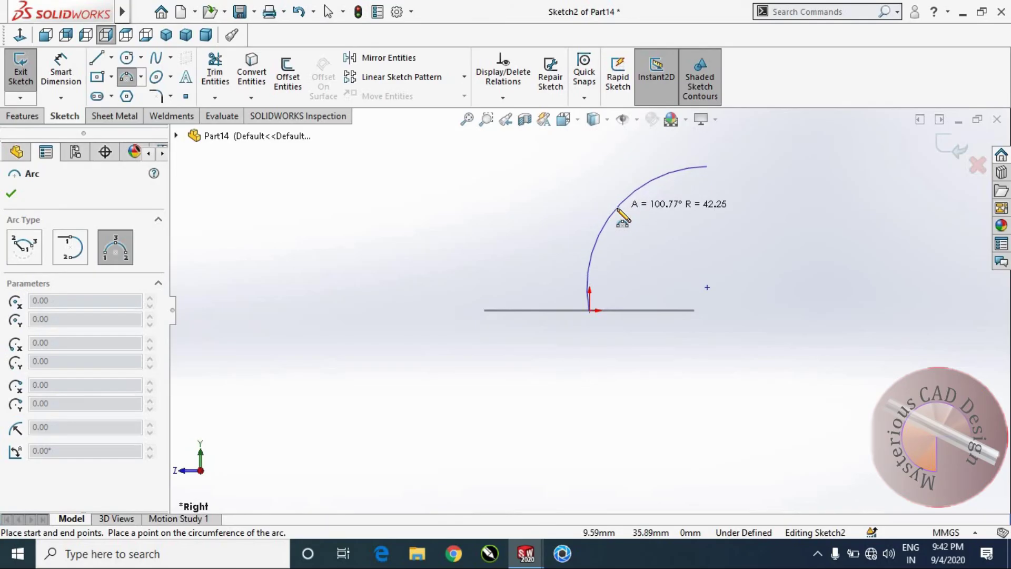
pyautogui.click(614, 210)
pyautogui.press('Escape')
# Step: Make the arc's centre horizontal with the origin and exit Sketch2
pyautogui.click(707, 287)
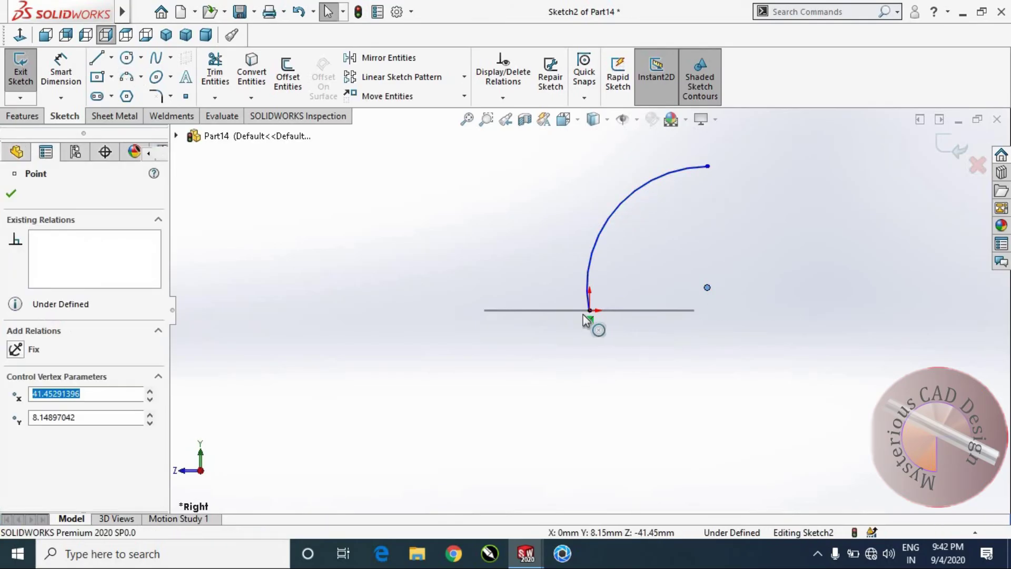
pyautogui.click(590, 310)
pyautogui.keyDown('ctrl'); pyautogui.click(708, 287); pyautogui.keyUp('ctrl')
pyautogui.click(638, 266)
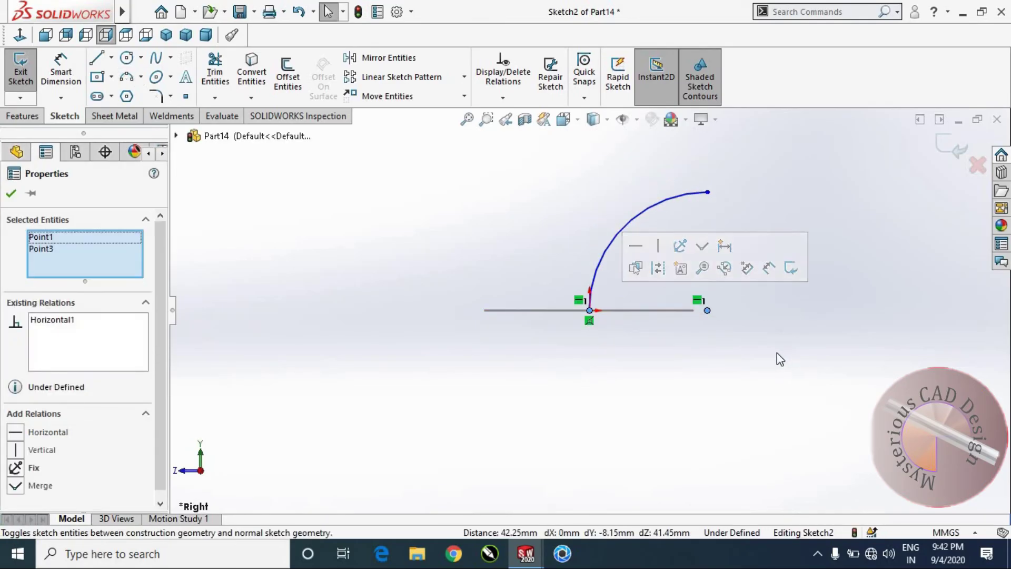
pyautogui.click(807, 239)
pyautogui.moveTo(850, 309); pyautogui.dragTo(895, 195, button='middle')
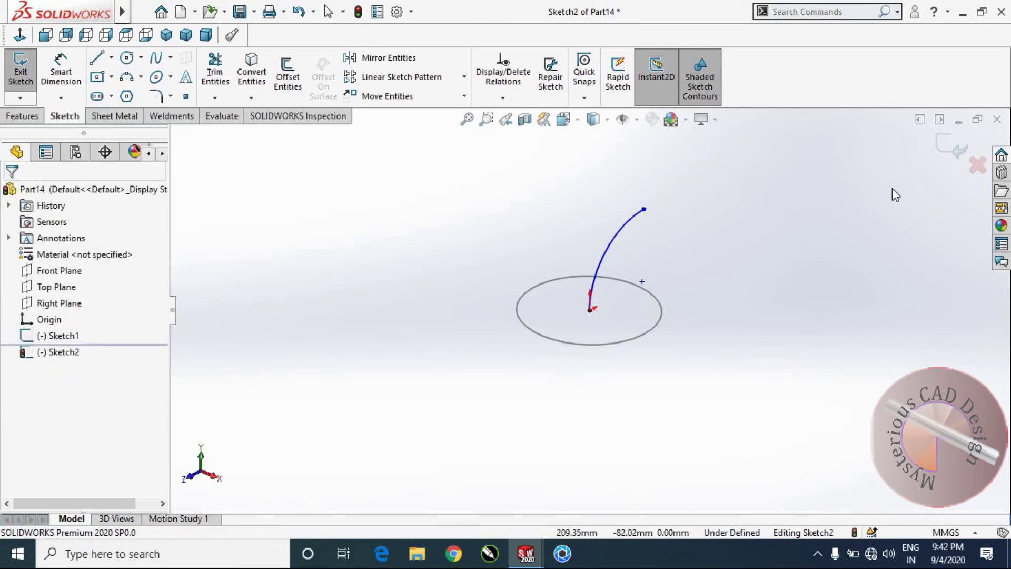
pyautogui.click(948, 145)
pyautogui.moveTo(703, 325)
pyautogui.mouseDown(button='middle')
pyautogui.moveTo(613, 361)
pyautogui.moveTo(472, 334)
pyautogui.moveTo(432, 337)
pyautogui.mouseUp(button='middle')
# Step: Edit Sketch2 and nudge the arc's end point slightly
pyautogui.click(71, 349)
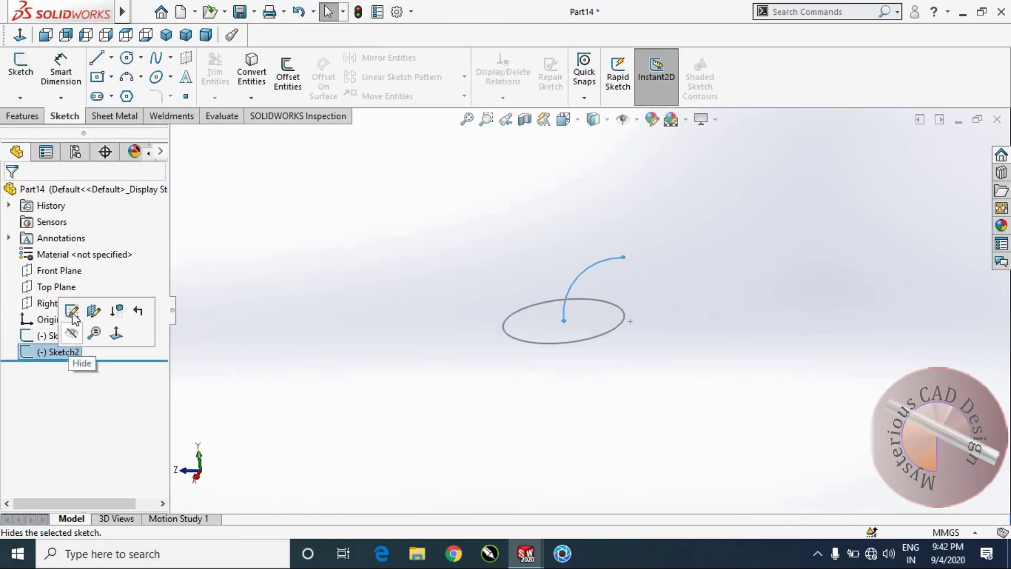
pyautogui.click(72, 311)
pyautogui.moveTo(709, 218); pyautogui.dragTo(718, 217)
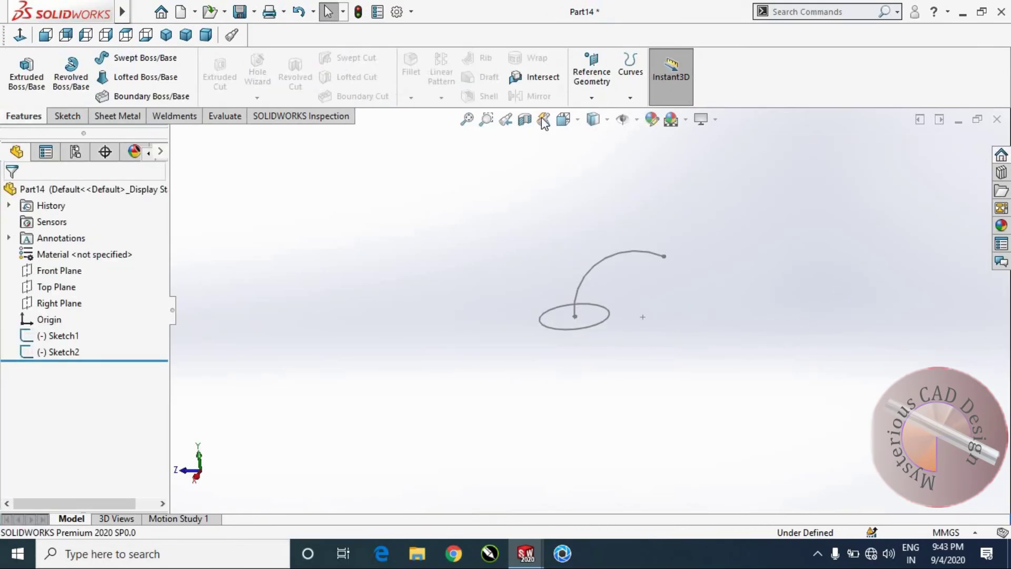
# Step: Create Plane1 perpendicular to the arc at its end point and start a sketch on it
pyautogui.click(602, 87)
pyautogui.click(598, 113)
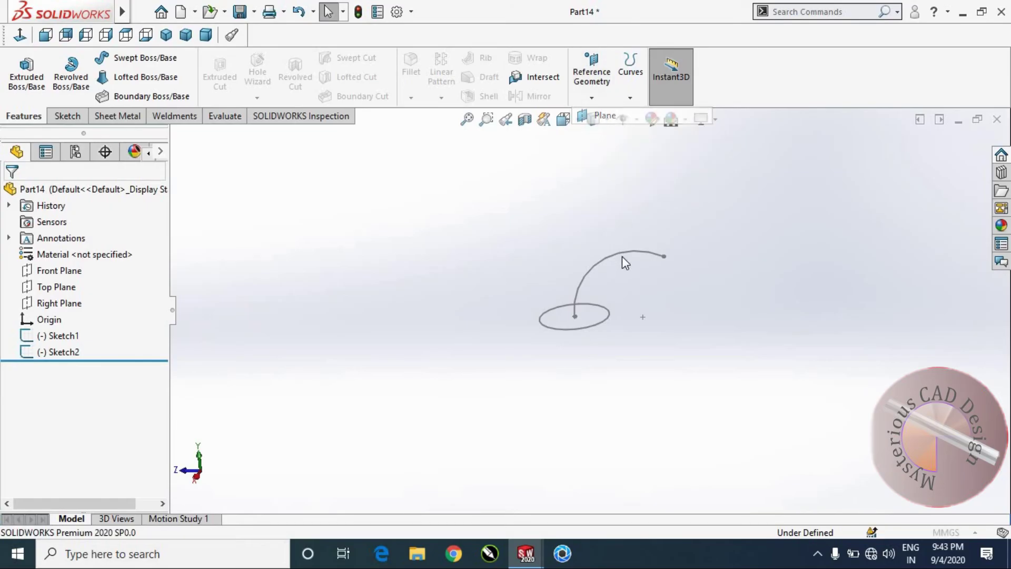
pyautogui.click(625, 254)
pyautogui.click(664, 256)
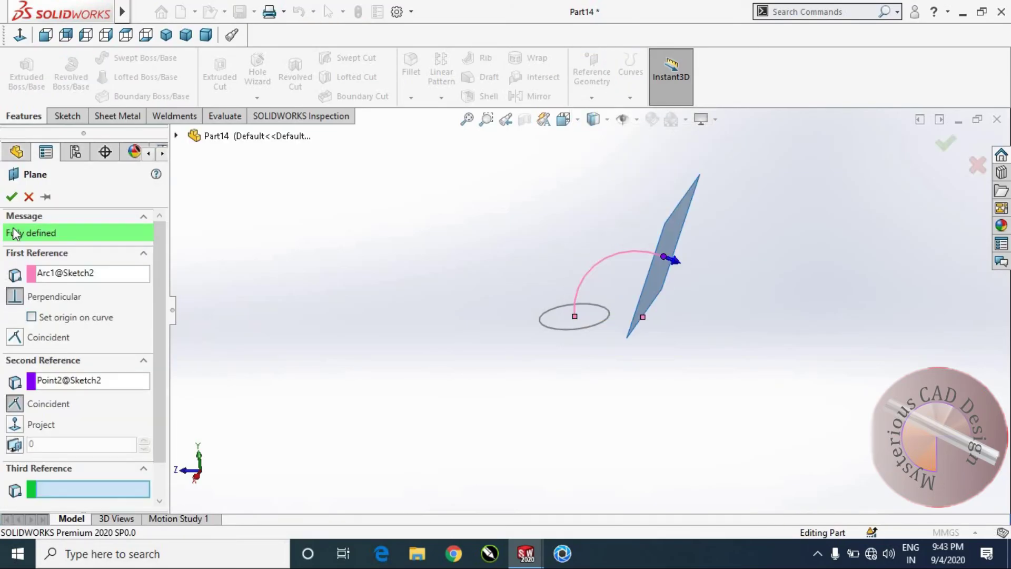
pyautogui.click(18, 199)
pyautogui.moveTo(587, 203)
pyautogui.mouseDown(button='middle')
pyautogui.moveTo(648, 219)
pyautogui.moveTo(759, 164)
pyautogui.mouseUp(button='middle')
pyautogui.click(708, 164)
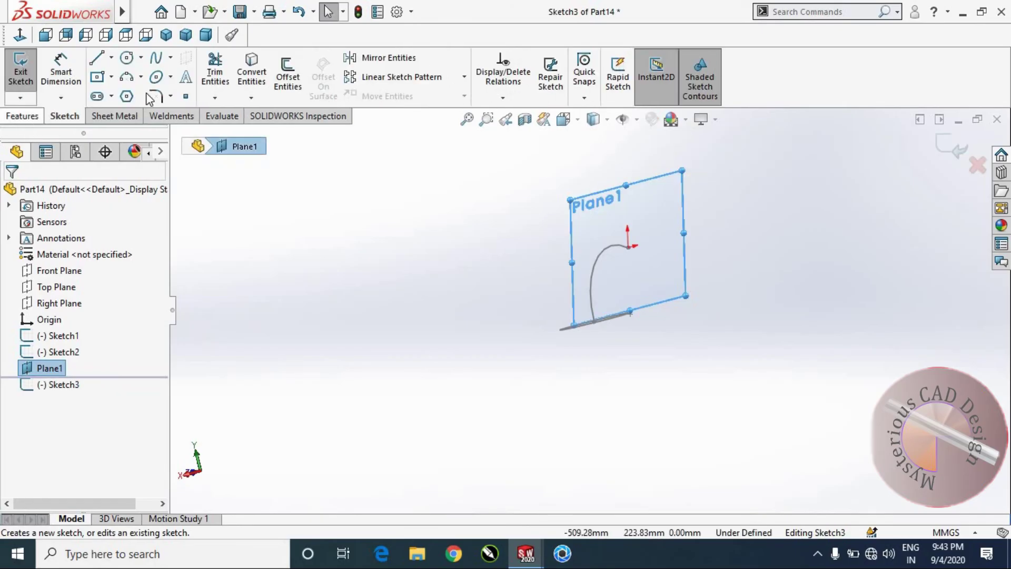
# Step: View the new plane face-on and draw a straight slot
pyautogui.click(79, 117)
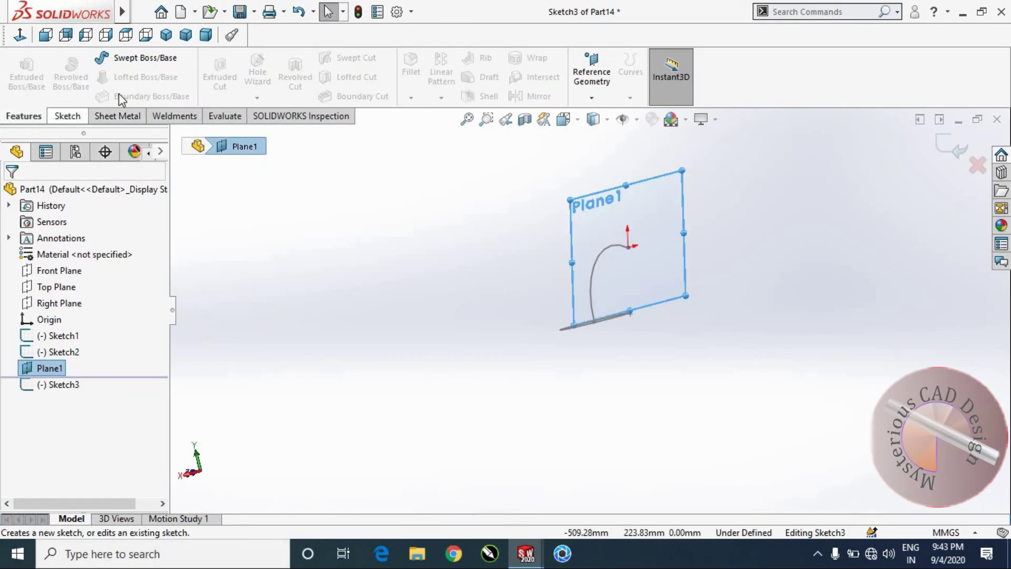
pyautogui.click(19, 35)
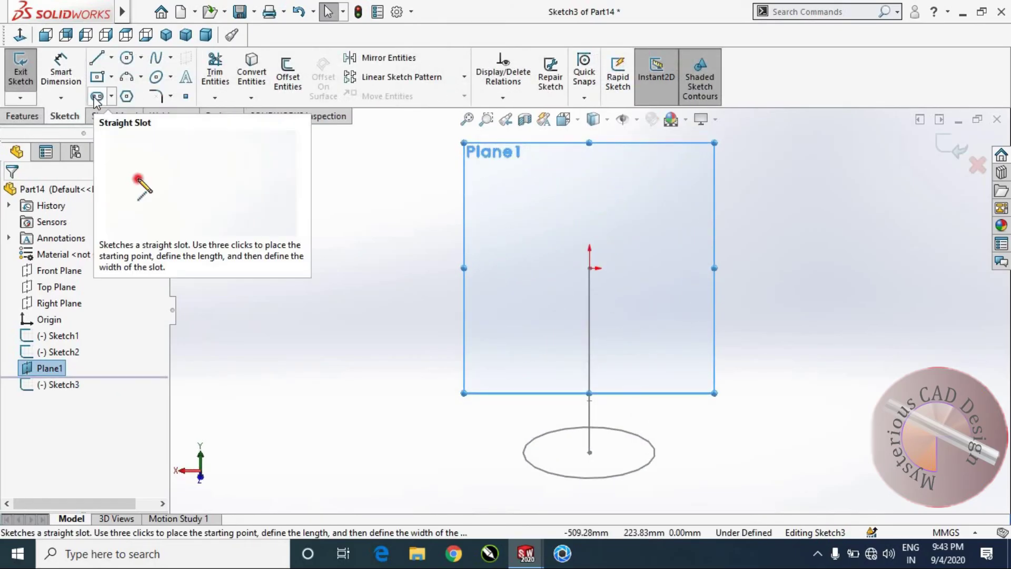
pyautogui.click(97, 97)
pyautogui.click(344, 205)
pyautogui.click(456, 205)
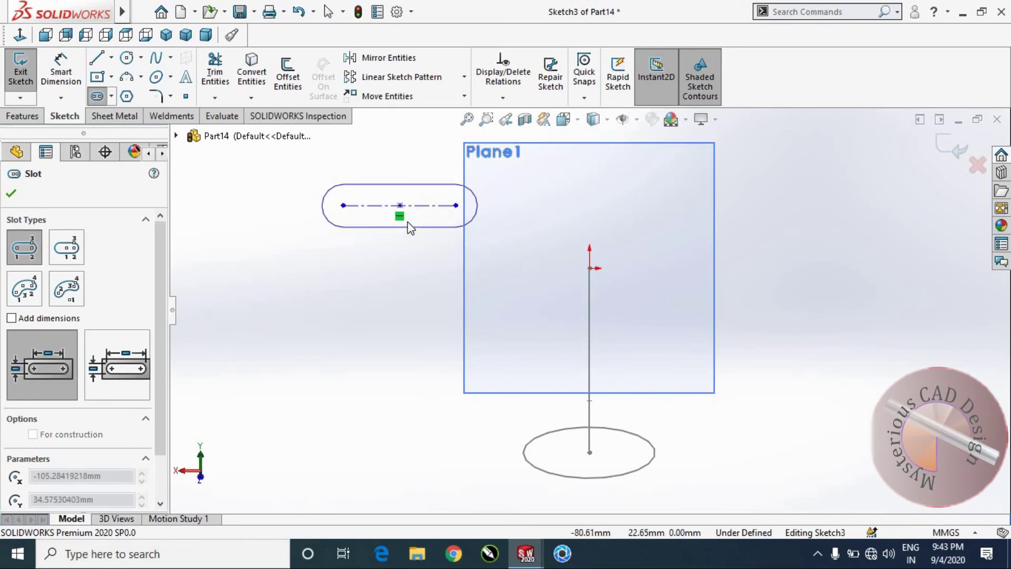
pyautogui.click(408, 228)
pyautogui.press('Escape')
# Step: Make the slot centre coincident with the arc end and shorten the slot to about 273 mm
pyautogui.click(408, 208)
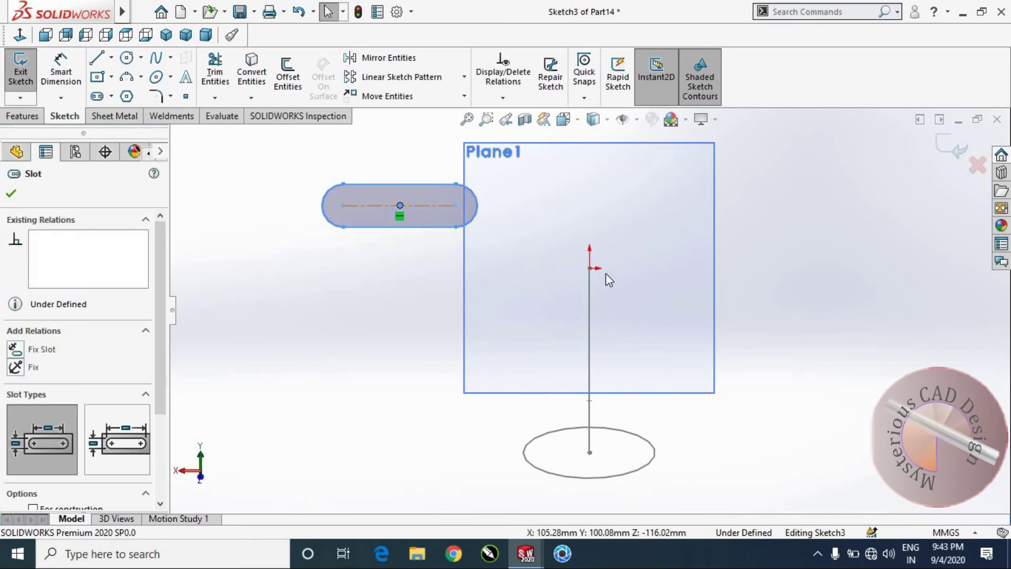
pyautogui.moveTo(608, 279); pyautogui.dragTo(647, 295, button='middle')
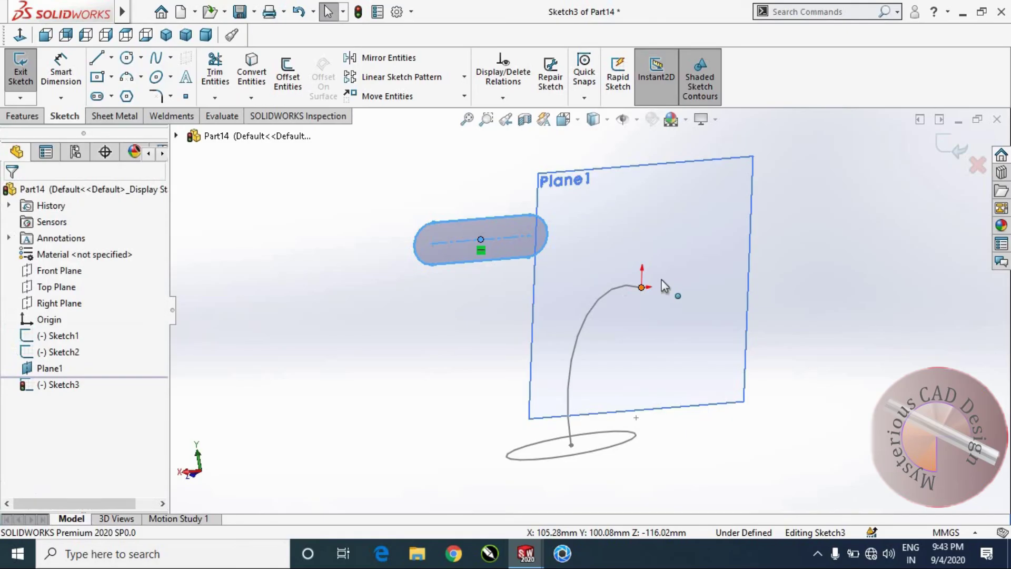
pyautogui.keyDown('ctrl'); pyautogui.click(642, 287); pyautogui.keyUp('ctrl')
pyautogui.click(731, 223)
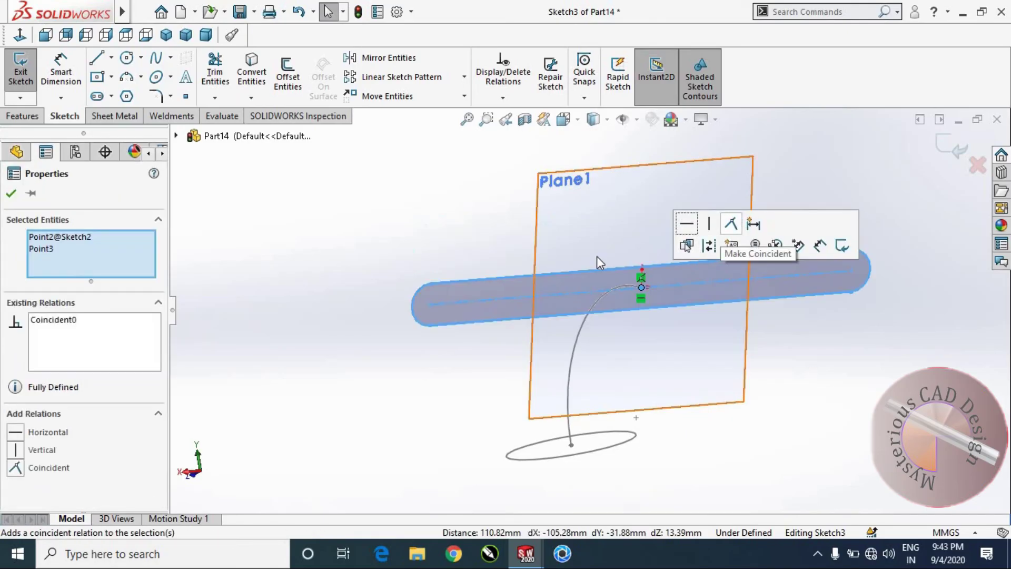
pyautogui.click(713, 313)
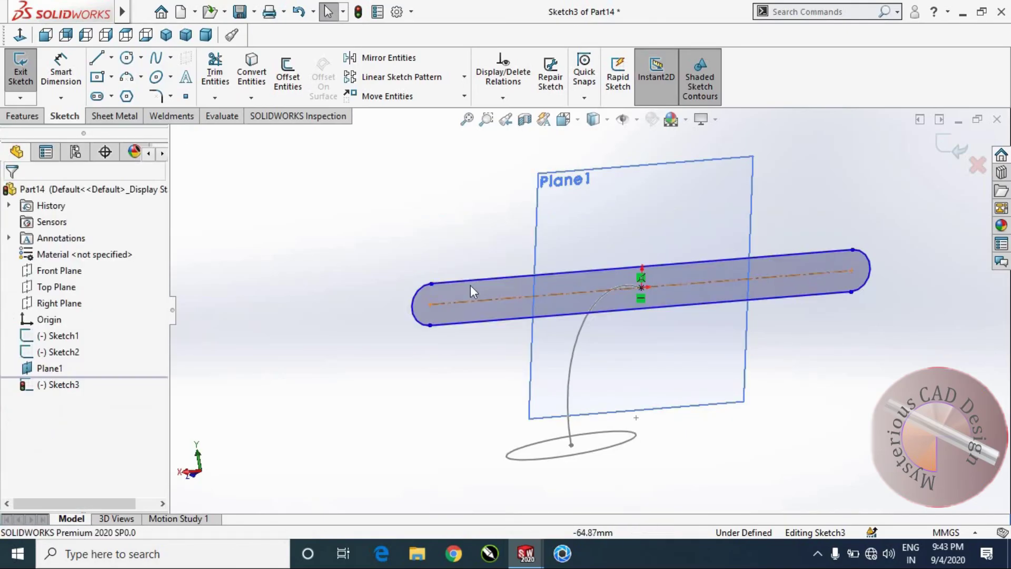
pyautogui.click(504, 303)
pyautogui.moveTo(429, 284)
pyautogui.mouseDown()
pyautogui.moveTo(538, 288)
pyautogui.moveTo(554, 268)
pyautogui.moveTo(611, 268)
pyautogui.mouseUp()
# Step: Check the slot in a tilted view and hide Plane1
pyautogui.click(874, 380)
pyautogui.moveTo(874, 380); pyautogui.dragTo(927, 186, button='middle')
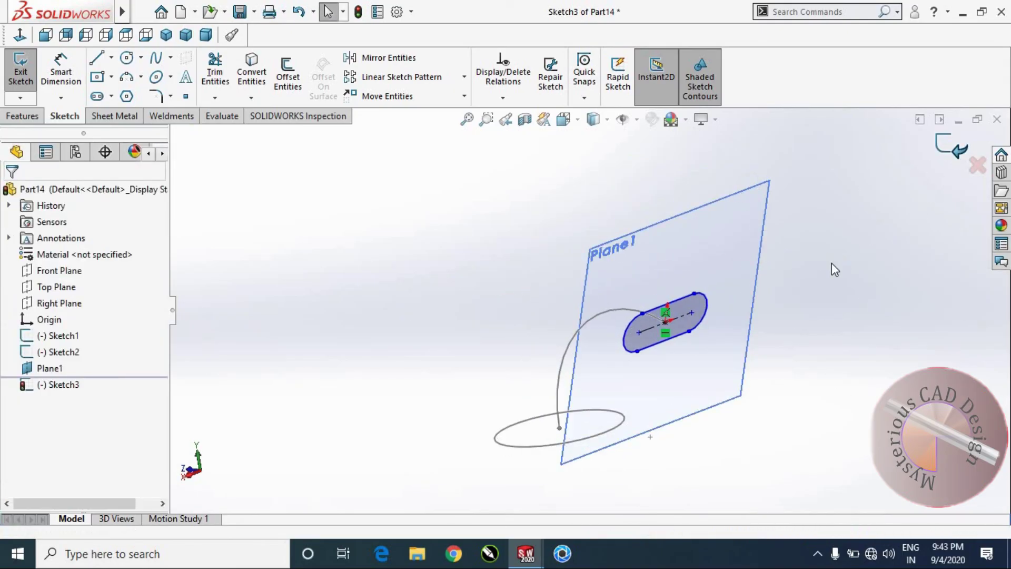
pyautogui.scroll(3, 653, 309)
pyautogui.scroll(-2, 675, 210)
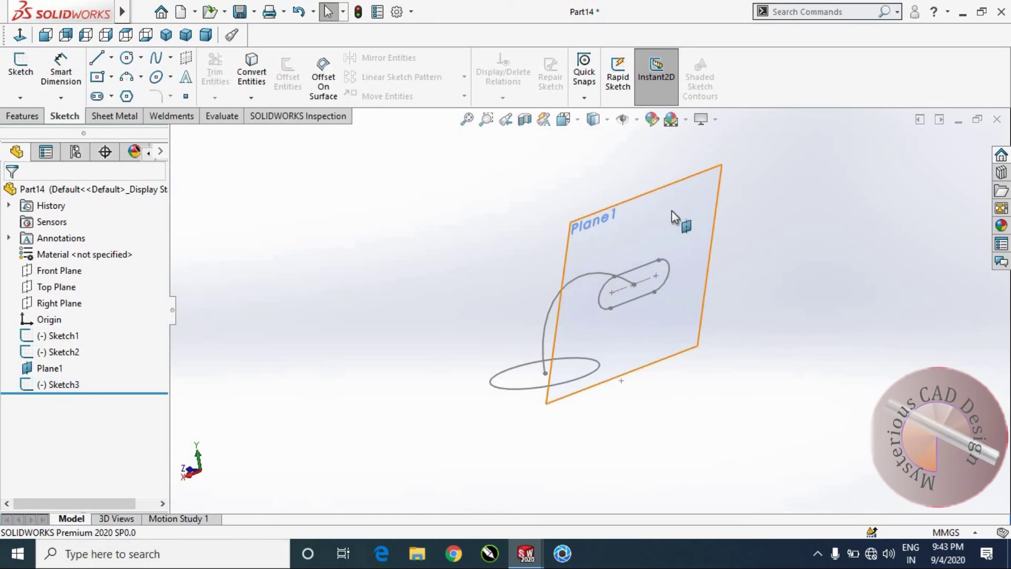
pyautogui.click(672, 212)
pyautogui.click(760, 168)
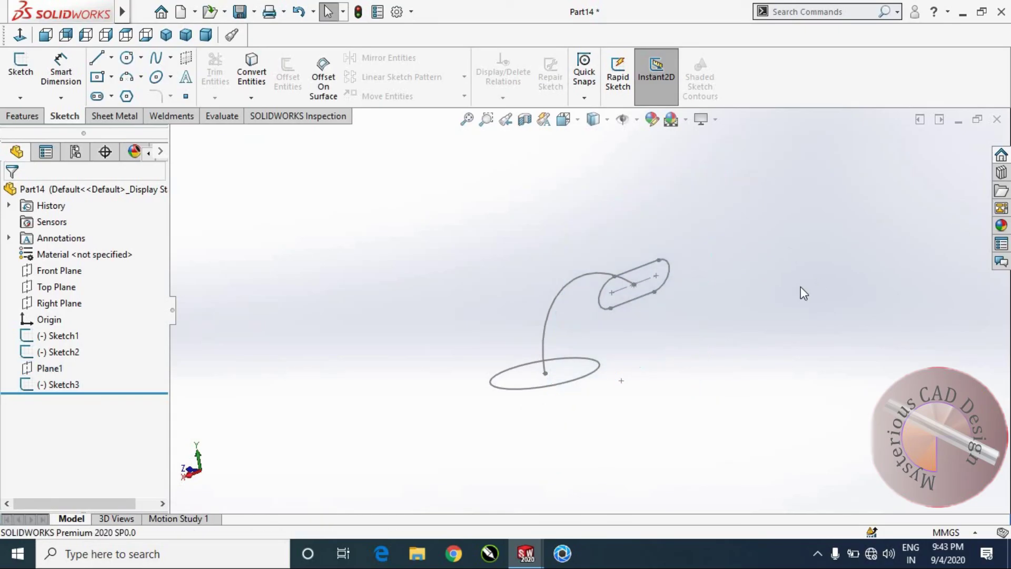
pyautogui.click(24, 116)
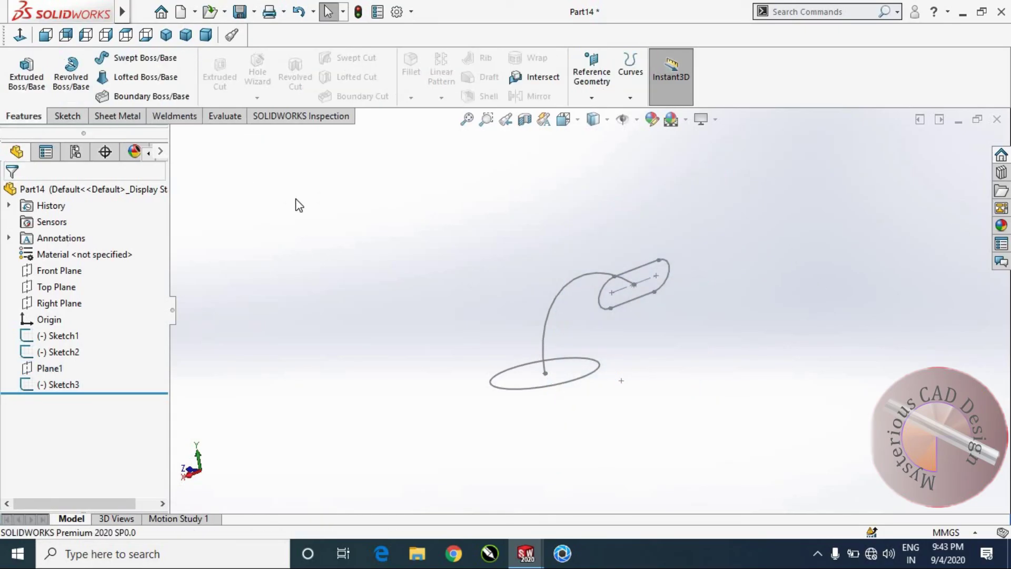
# Step: Start a loft with the circle and slot as profiles and the Sketch2 arc as centerline
pyautogui.click(144, 77)
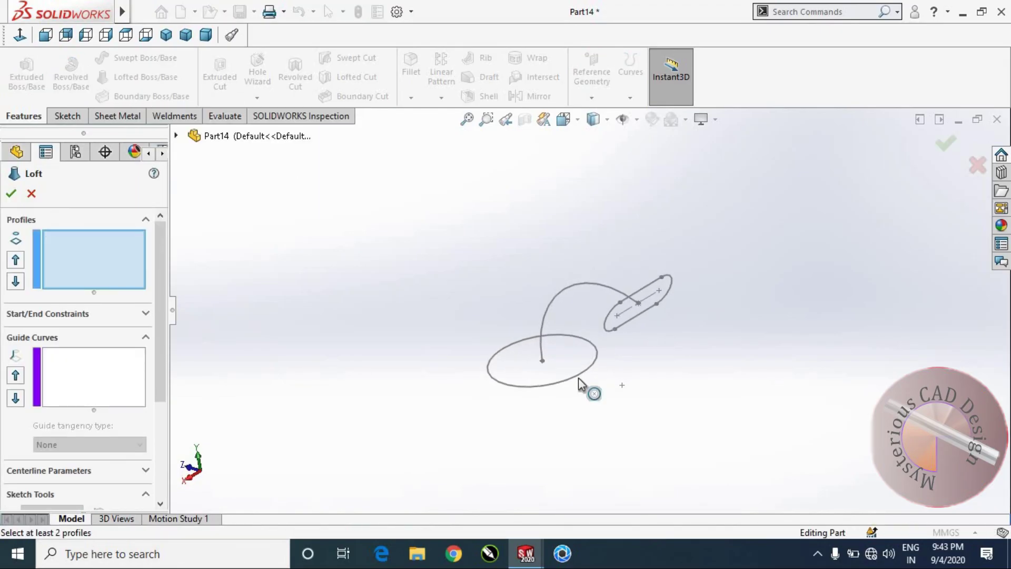
pyautogui.click(576, 375)
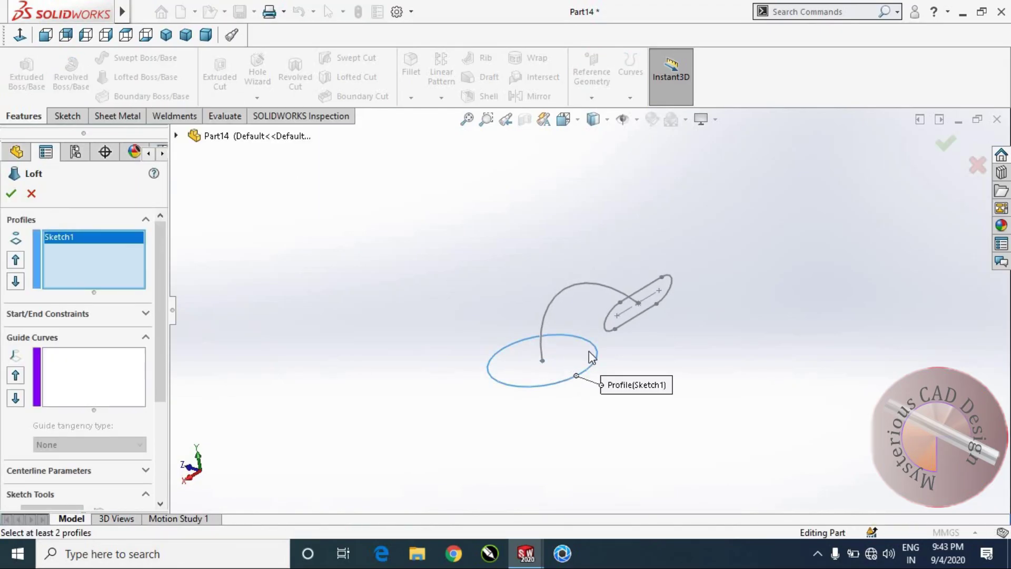
pyautogui.click(630, 325)
pyautogui.scroll(-3, 648, 329)
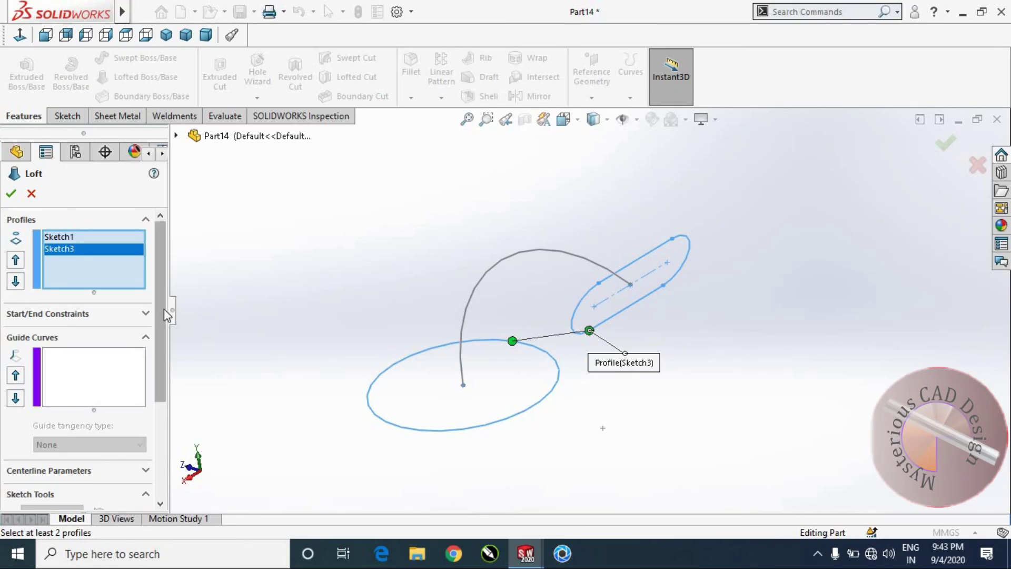
pyautogui.scroll(-3, 63, 354)
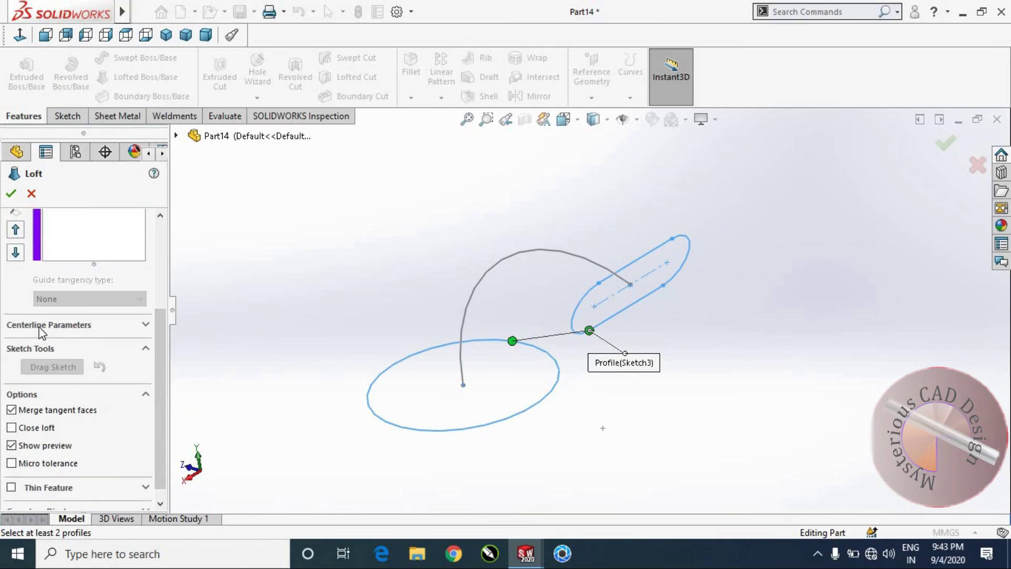
pyautogui.click(55, 324)
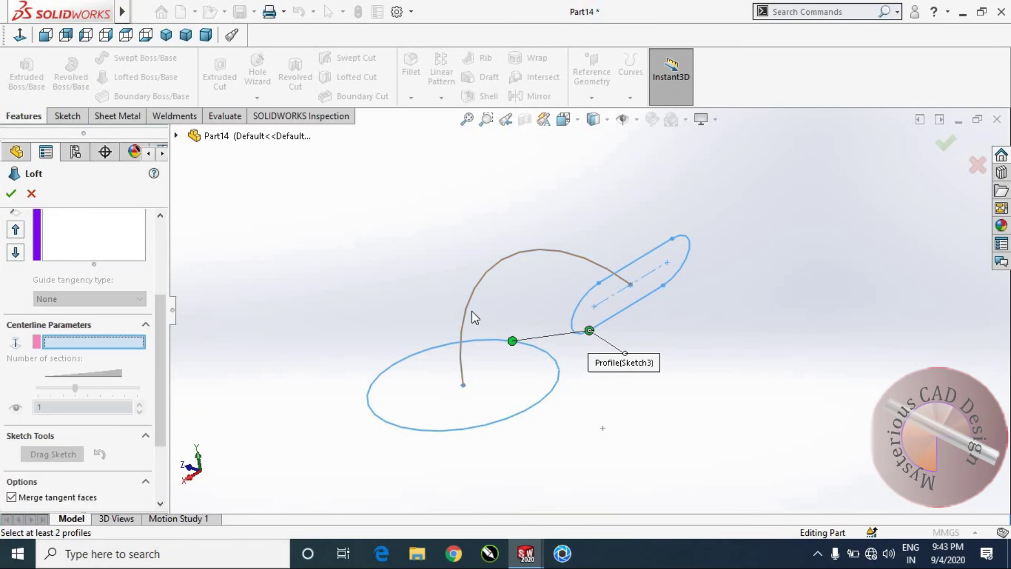
pyautogui.click(469, 308)
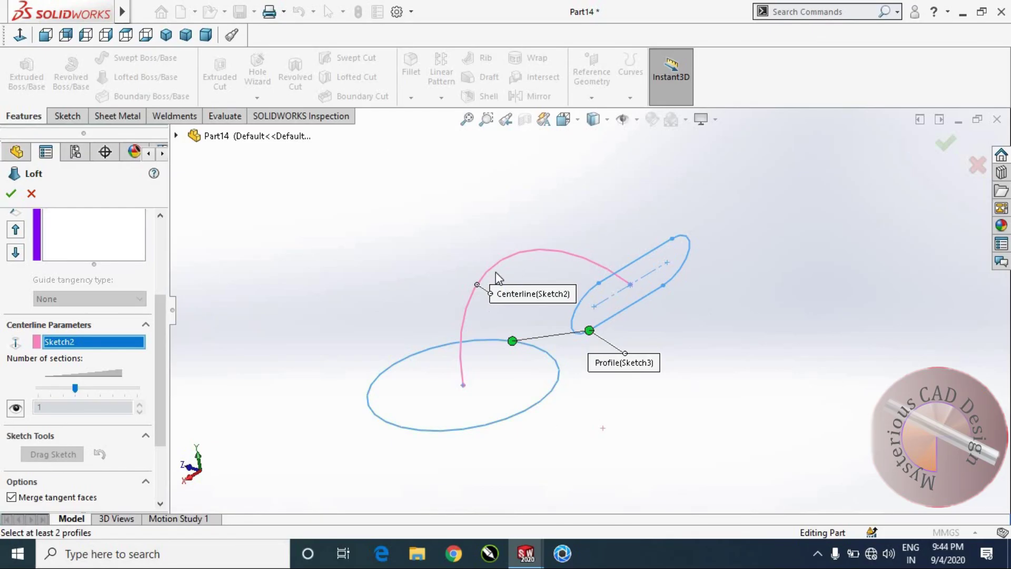
# Step: Inspect the curved elbow preview from several angles and accept the loft
pyautogui.moveTo(645, 367); pyautogui.dragTo(829, 309)
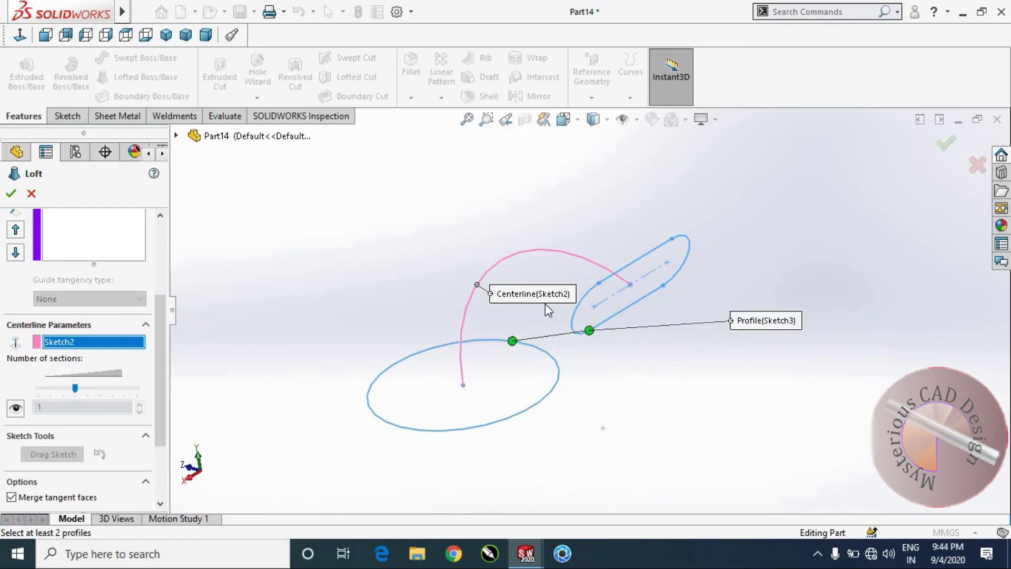
pyautogui.moveTo(553, 296); pyautogui.dragTo(405, 197)
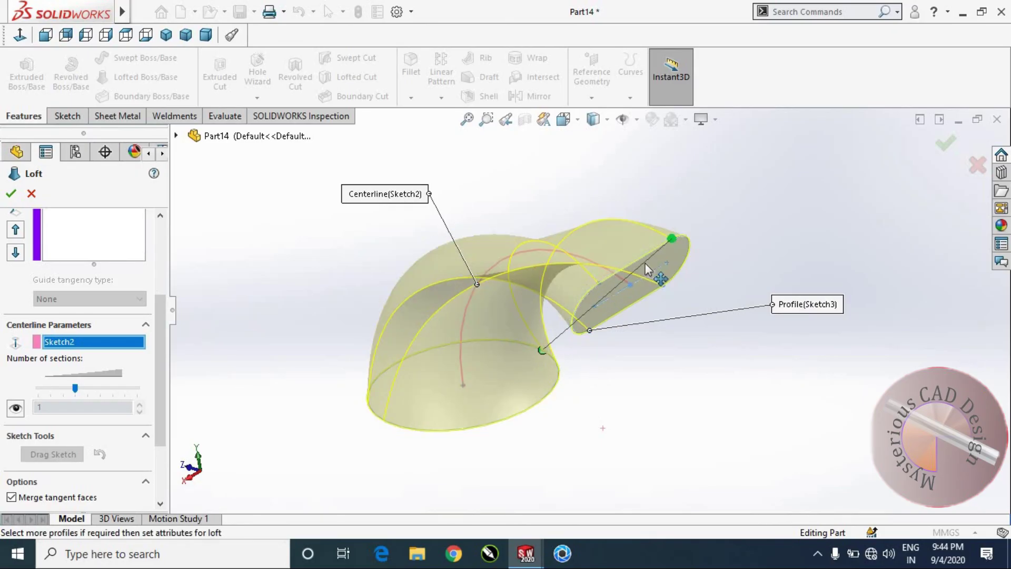
pyautogui.moveTo(642, 300)
pyautogui.mouseDown(button='middle')
pyautogui.moveTo(603, 264)
pyautogui.moveTo(535, 300)
pyautogui.moveTo(551, 349)
pyautogui.moveTo(449, 287)
pyautogui.mouseUp(button='middle')
pyautogui.moveTo(615, 345)
pyautogui.mouseDown(button='middle')
pyautogui.moveTo(582, 334)
pyautogui.moveTo(545, 407)
pyautogui.moveTo(590, 419)
pyautogui.mouseUp(button='middle')
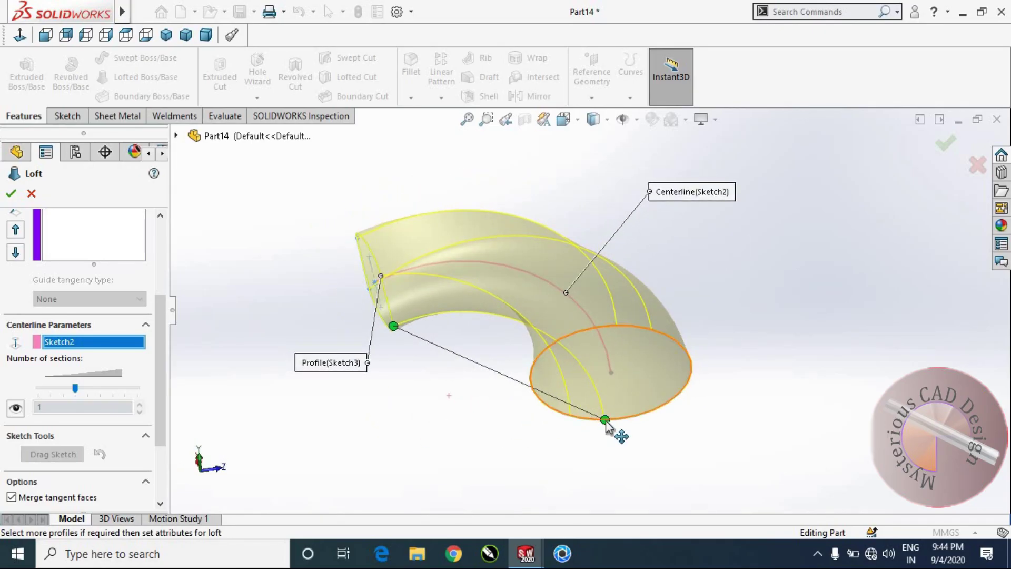
pyautogui.moveTo(656, 419)
pyautogui.mouseDown(button='middle')
pyautogui.moveTo(626, 437)
pyautogui.moveTo(698, 378)
pyautogui.moveTo(564, 435)
pyautogui.moveTo(567, 422)
pyautogui.mouseUp(button='middle')
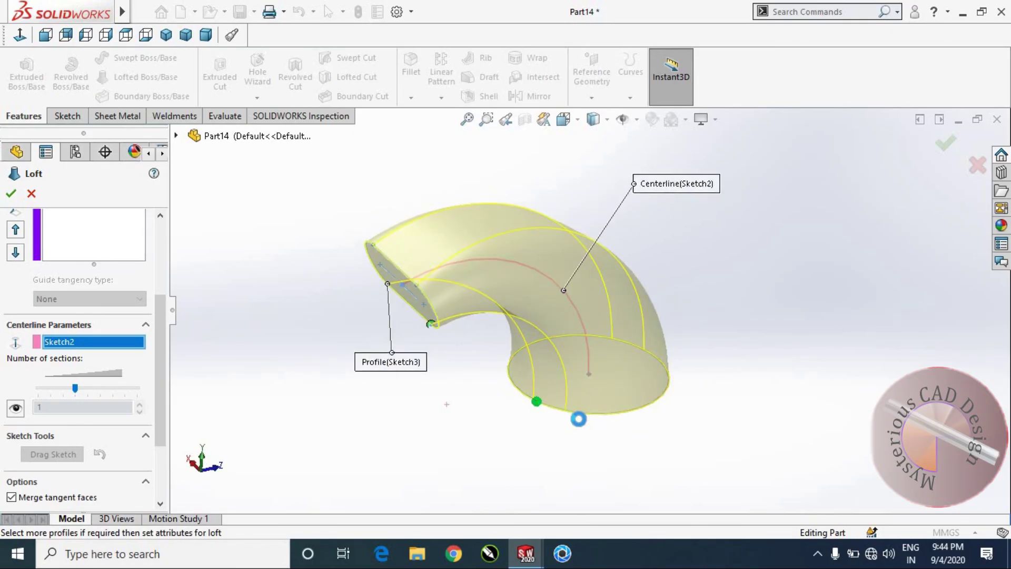
pyautogui.moveTo(653, 416); pyautogui.dragTo(592, 434, button='middle')
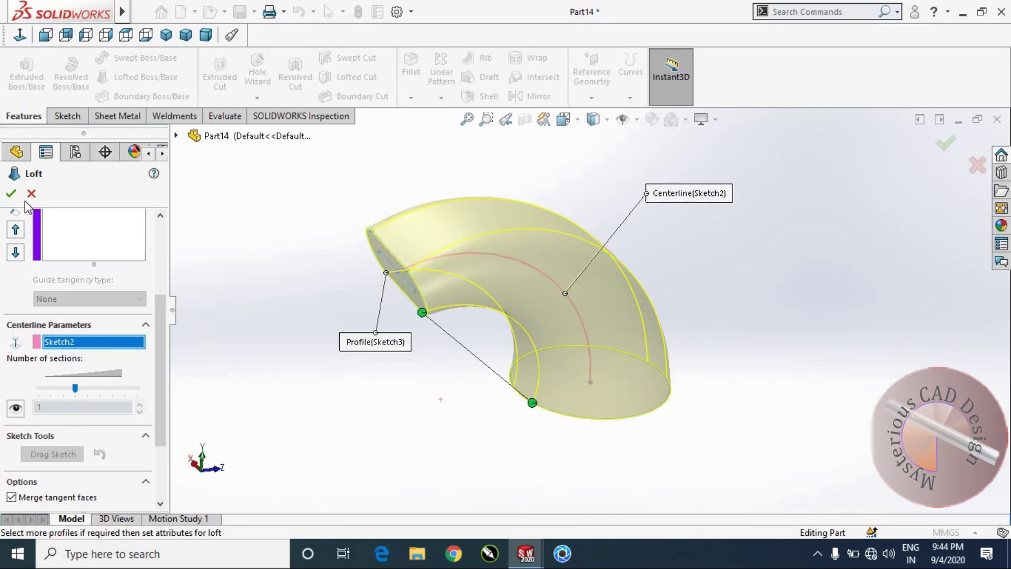
pyautogui.press('Return')
# Step: Orbit to inspect the finished Loft1 elbow solid
pyautogui.moveTo(482, 305)
pyautogui.mouseDown(button='middle')
pyautogui.moveTo(711, 316)
pyautogui.moveTo(525, 363)
pyautogui.moveTo(637, 309)
pyautogui.moveTo(797, 341)
pyautogui.moveTo(639, 337)
pyautogui.moveTo(625, 285)
pyautogui.moveTo(427, 330)
pyautogui.moveTo(592, 263)
pyautogui.moveTo(524, 363)
pyautogui.moveTo(665, 254)
pyautogui.moveTo(602, 334)
pyautogui.moveTo(706, 283)
pyautogui.moveTo(393, 249)
pyautogui.moveTo(426, 349)
pyautogui.moveTo(610, 266)
pyautogui.moveTo(546, 354)
pyautogui.moveTo(548, 295)
pyautogui.mouseUp(button='middle')
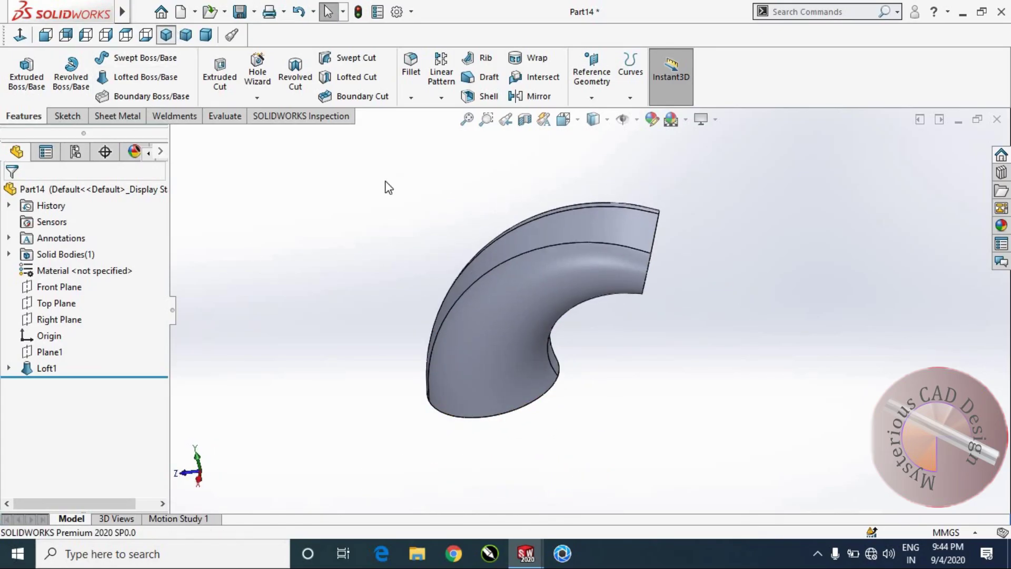